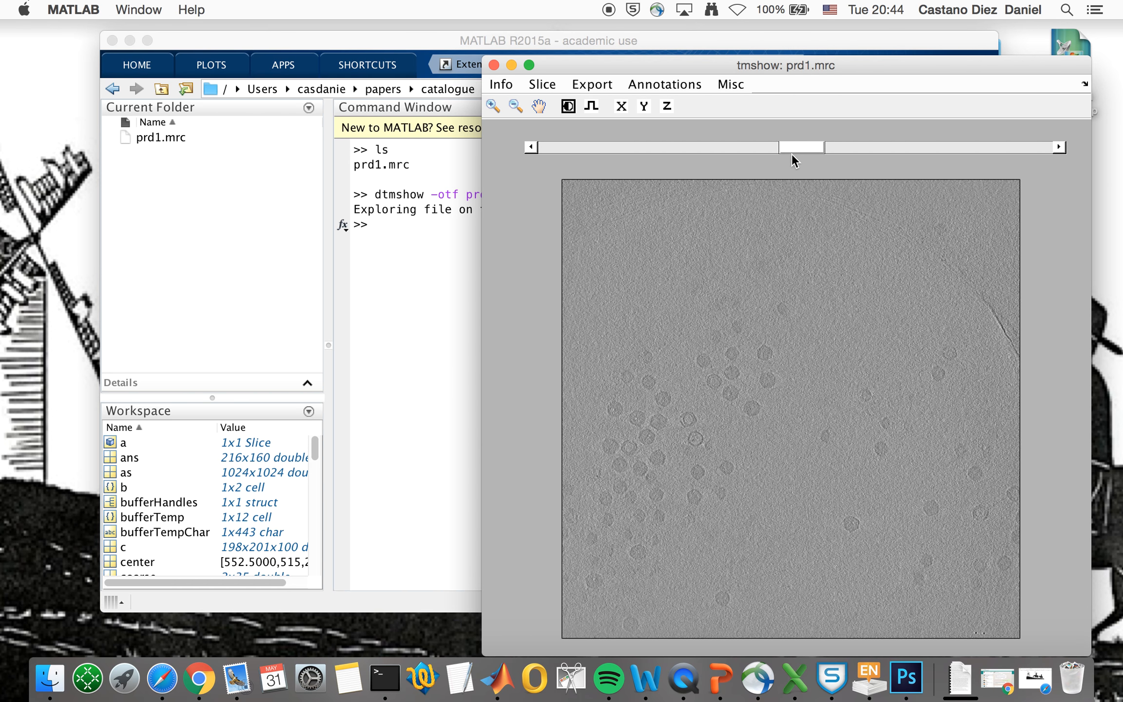
Inspect the particle cluster up close across slices of prd1.mrc, and close the slice viewer.
{"action": "left_click", "coordinate": [492, 105]}
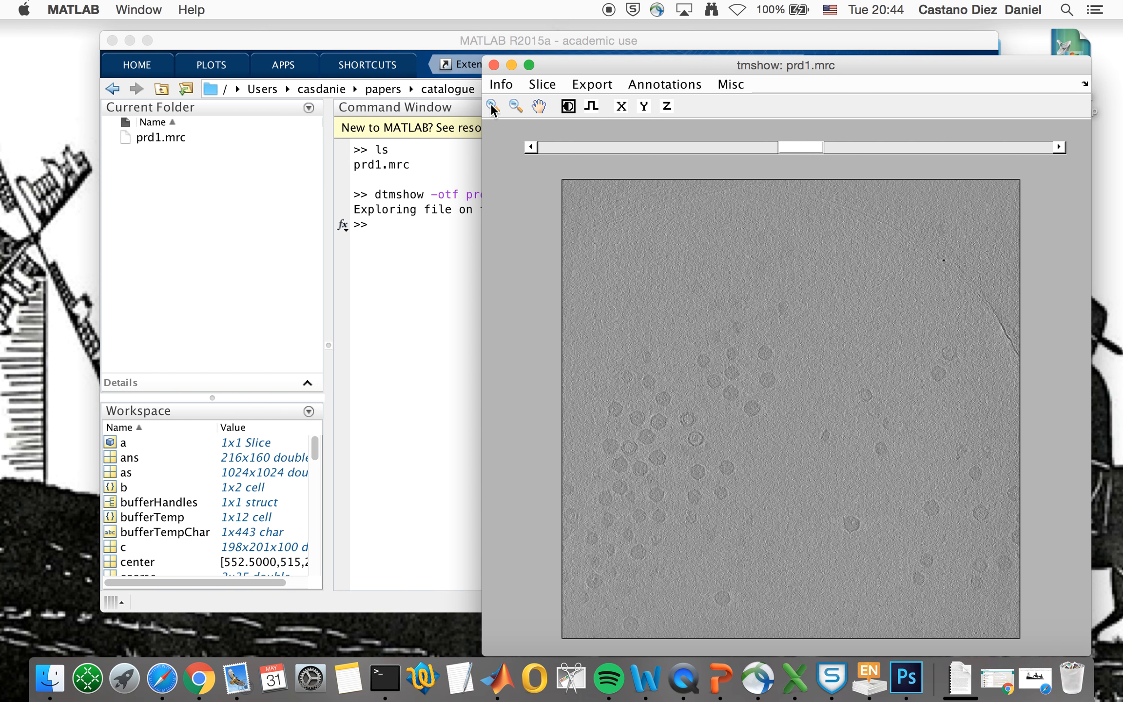
{"action": "left_click", "coordinate": [712, 436]}
{"action": "mouse_move", "coordinate": [811, 147]}
{"action": "left_mouse_down"}
{"action": "mouse_move", "coordinate": [861, 147]}
{"action": "mouse_move", "coordinate": [794, 150]}
{"action": "left_mouse_up"}
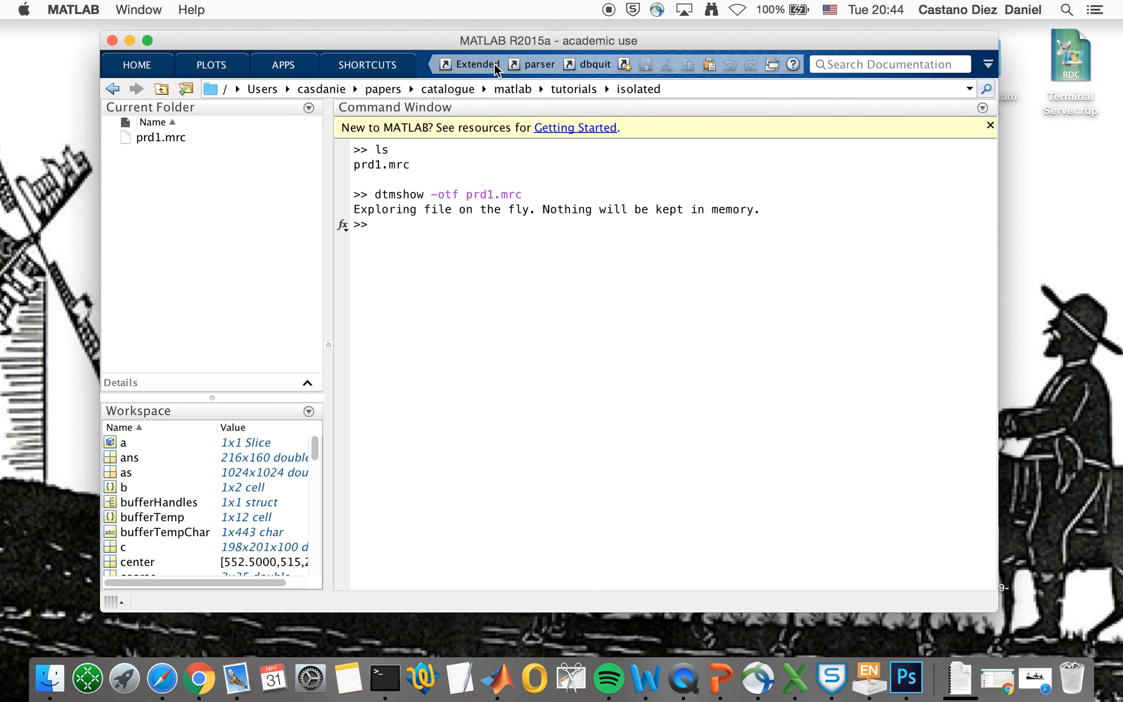
{"action": "left_click", "coordinate": [493, 65]}
Query the file type and size of prd1.mrc with the command dfile prd1.mrc.
{"action": "type", "text": "dfile"}
{"action": "left_click_drag", "start_coordinate": [526, 194], "coordinate": [452, 229]}
{"action": "key", "text": "Return"}
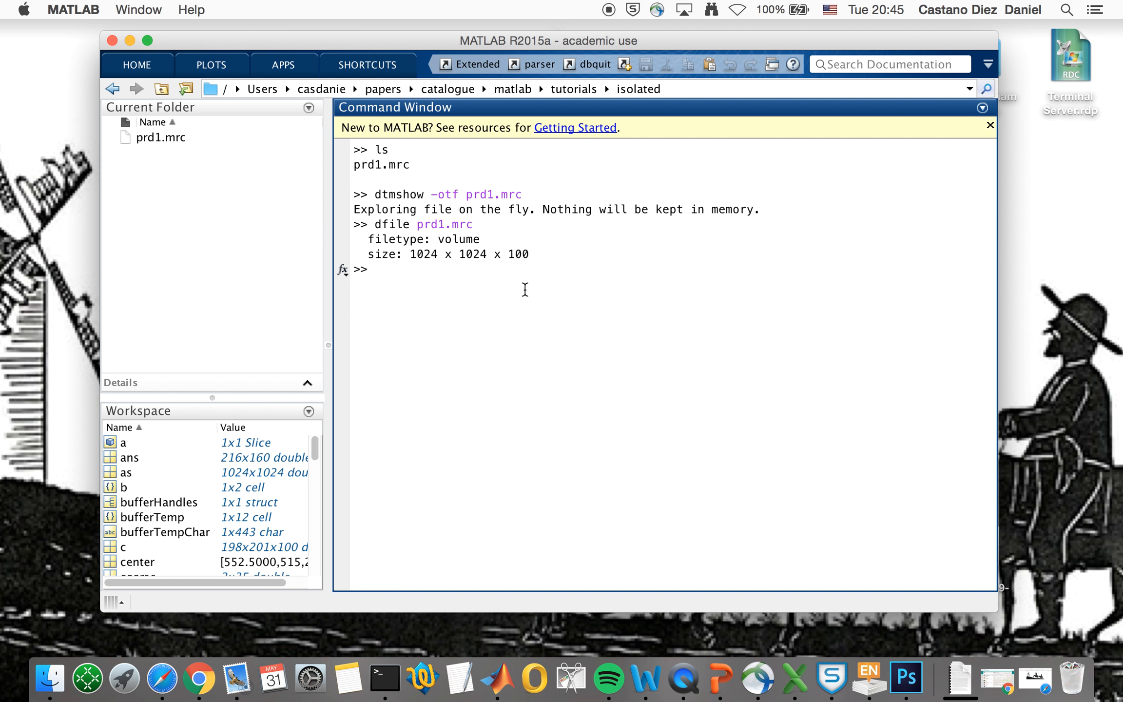
Open the volume for annotation with the command dtmview prd1.mrc.
{"action": "type", "text": "dtmview"}
{"action": "left_click_drag", "start_coordinate": [520, 186], "coordinate": [465, 191]}
{"action": "key", "text": "super+c"}
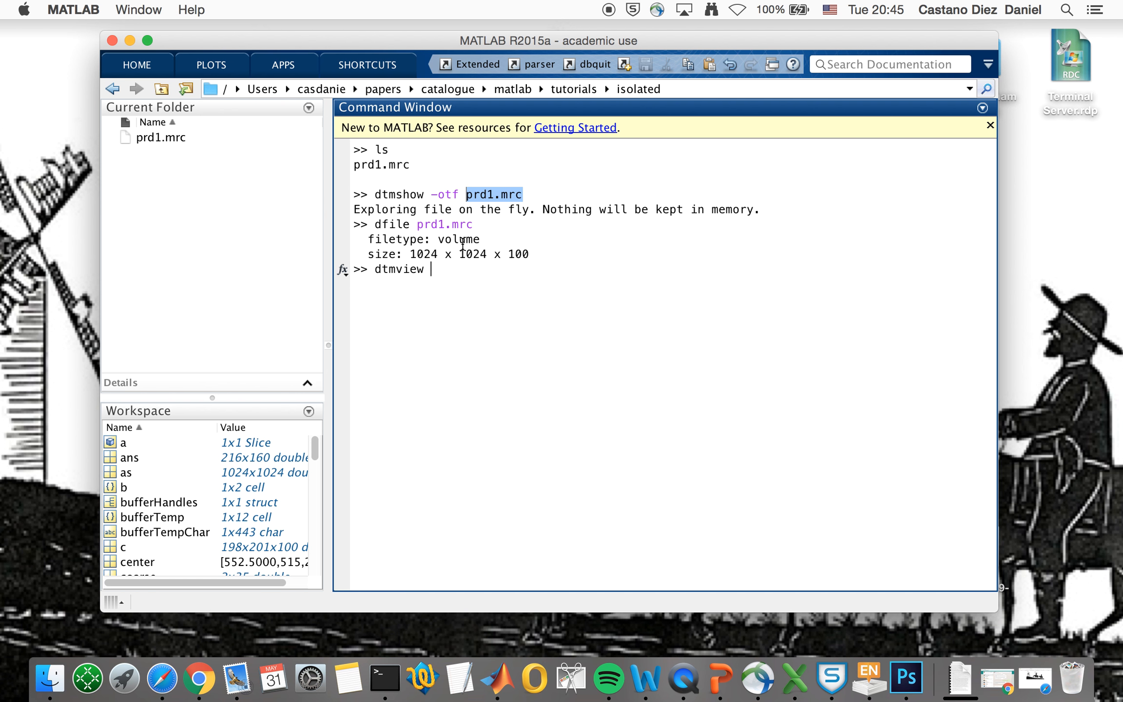
{"action": "left_click", "coordinate": [462, 266]}
{"action": "key", "text": "super+v"}
{"action": "key", "text": "Return"}
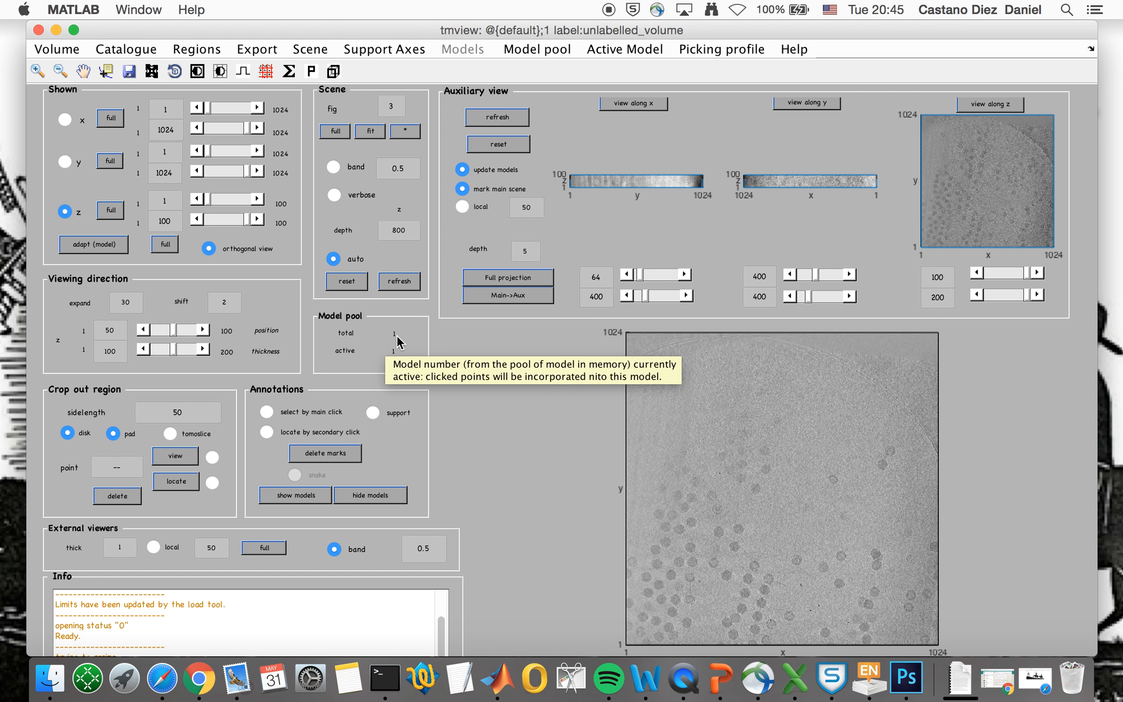
Clear the current model pool from memory and show a z slice of thickness 1 at position 80.
{"action": "left_click", "coordinate": [561, 50]}
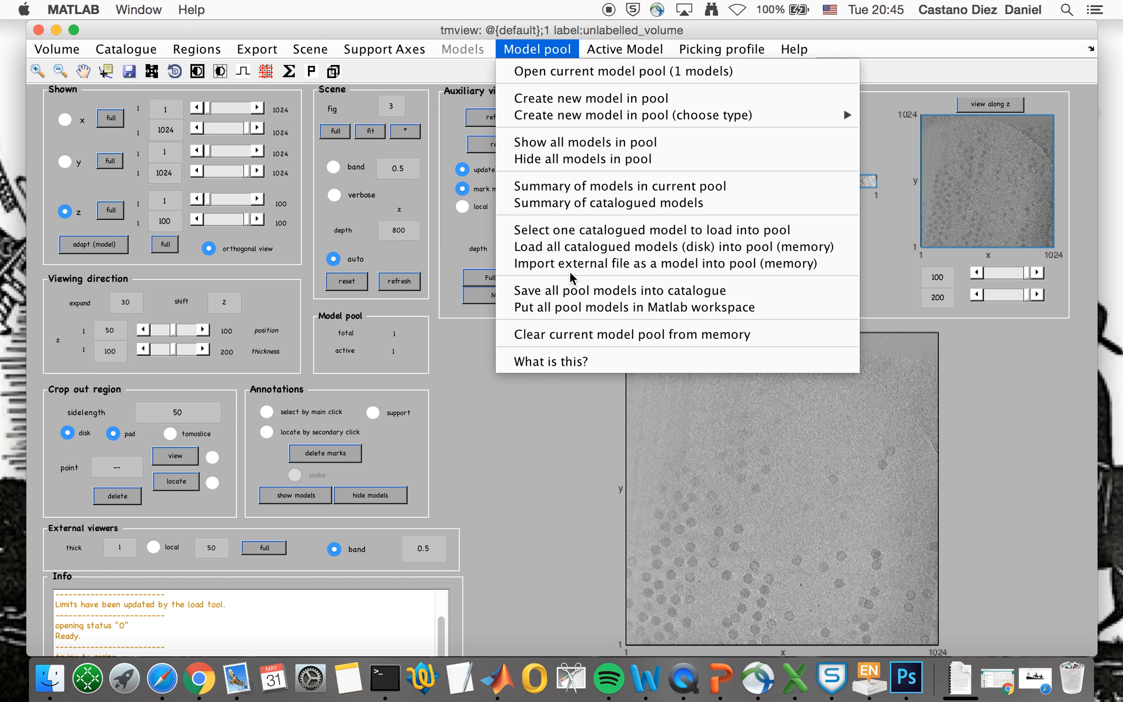
{"action": "left_click", "coordinate": [569, 336]}
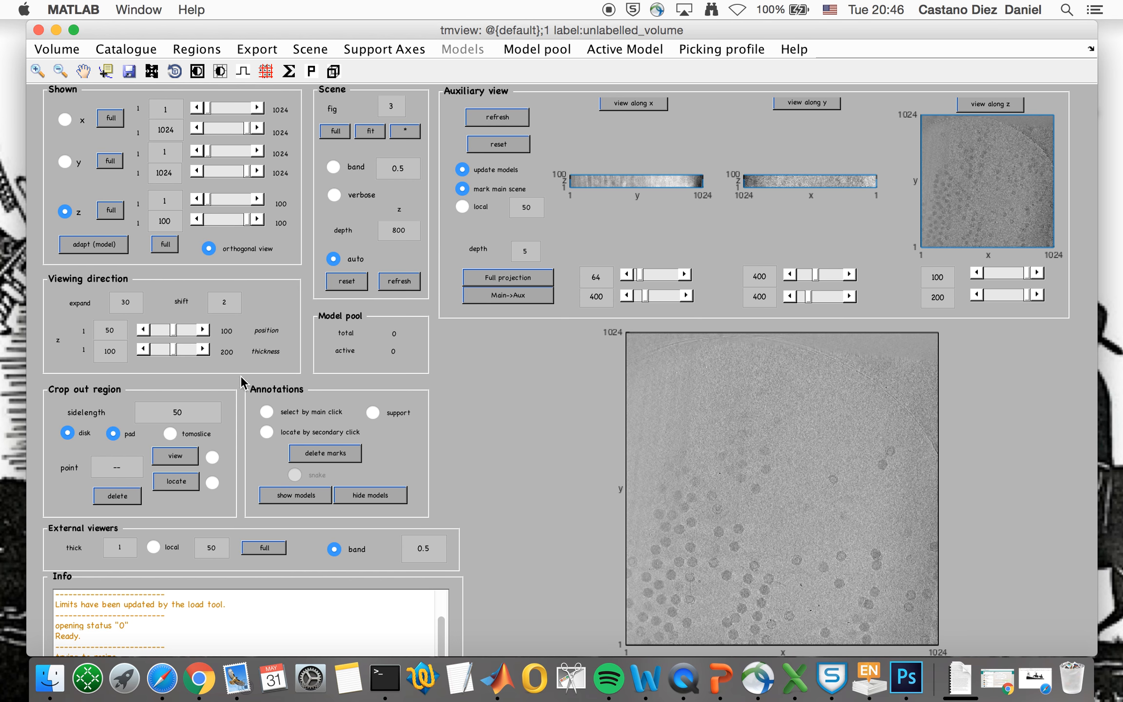
{"action": "left_click_drag", "start_coordinate": [174, 349], "coordinate": [150, 348]}
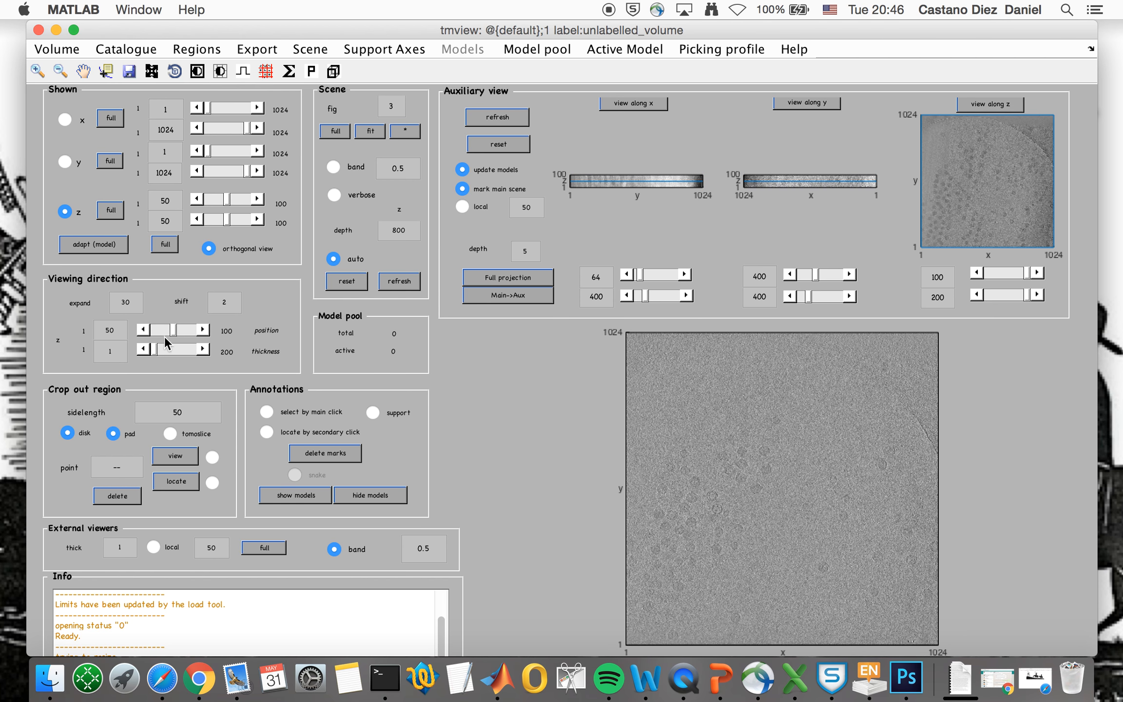
{"action": "left_click_drag", "start_coordinate": [173, 332], "coordinate": [187, 333]}
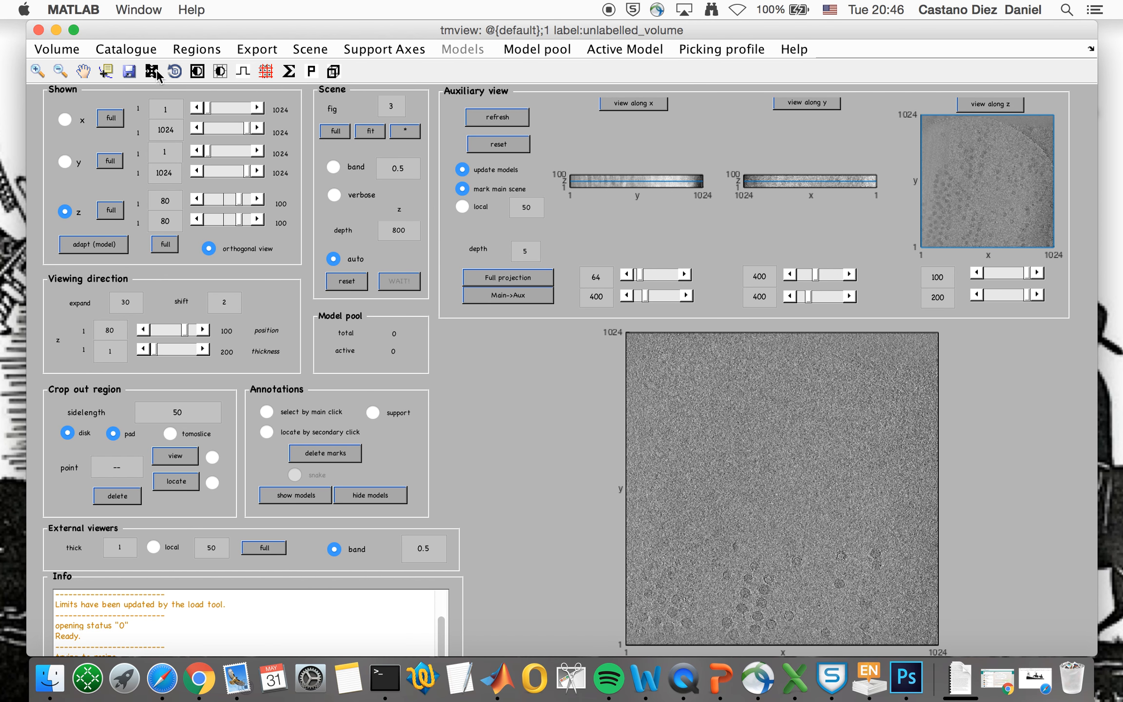
Adjust the main image's contrast limits to a minimum of about 152.8 and a maximum of about 190.
{"action": "left_click", "coordinate": [198, 73]}
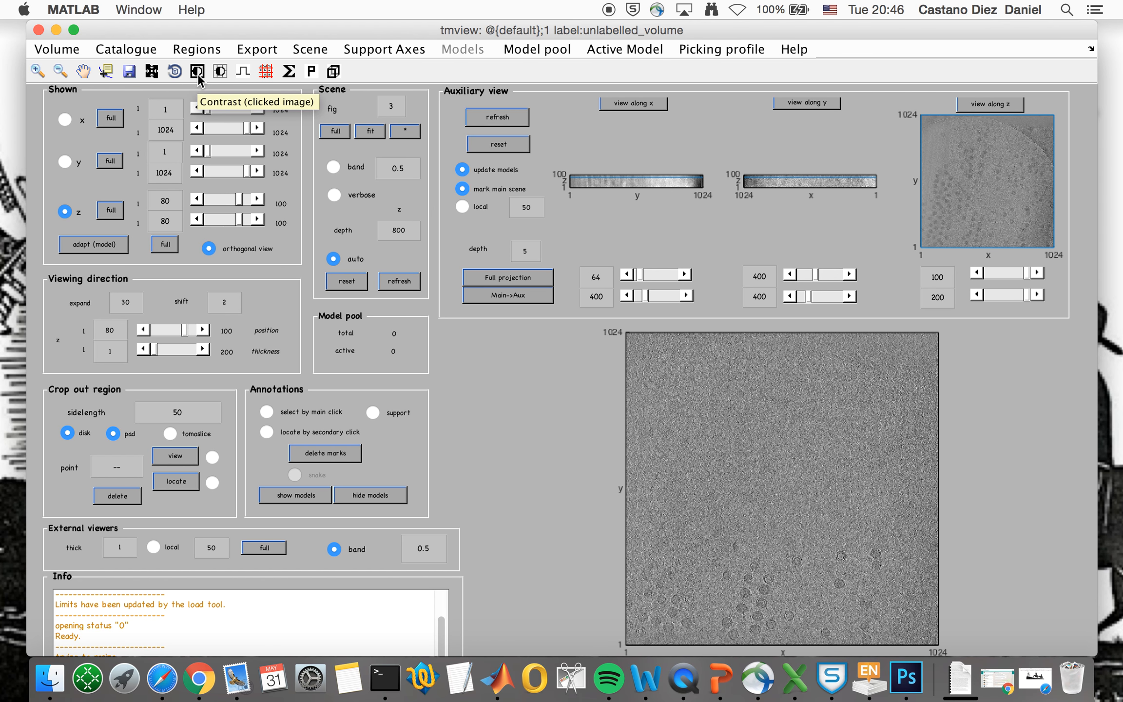
{"action": "left_click", "coordinate": [197, 72]}
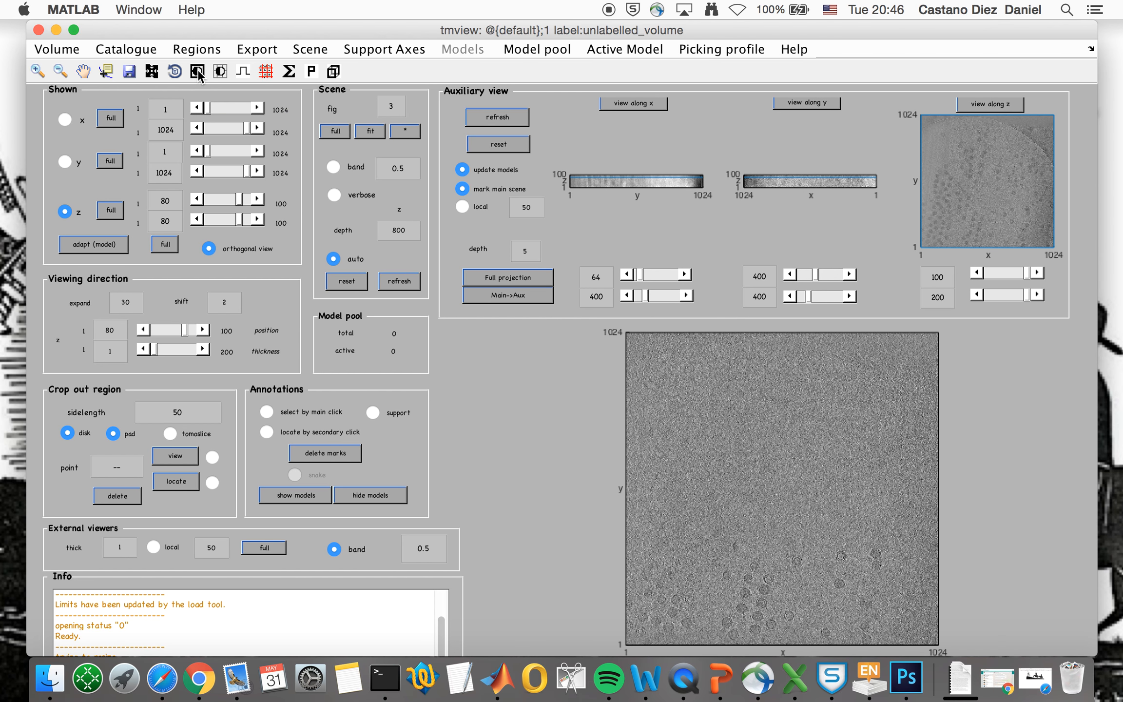
{"action": "left_click", "coordinate": [731, 232]}
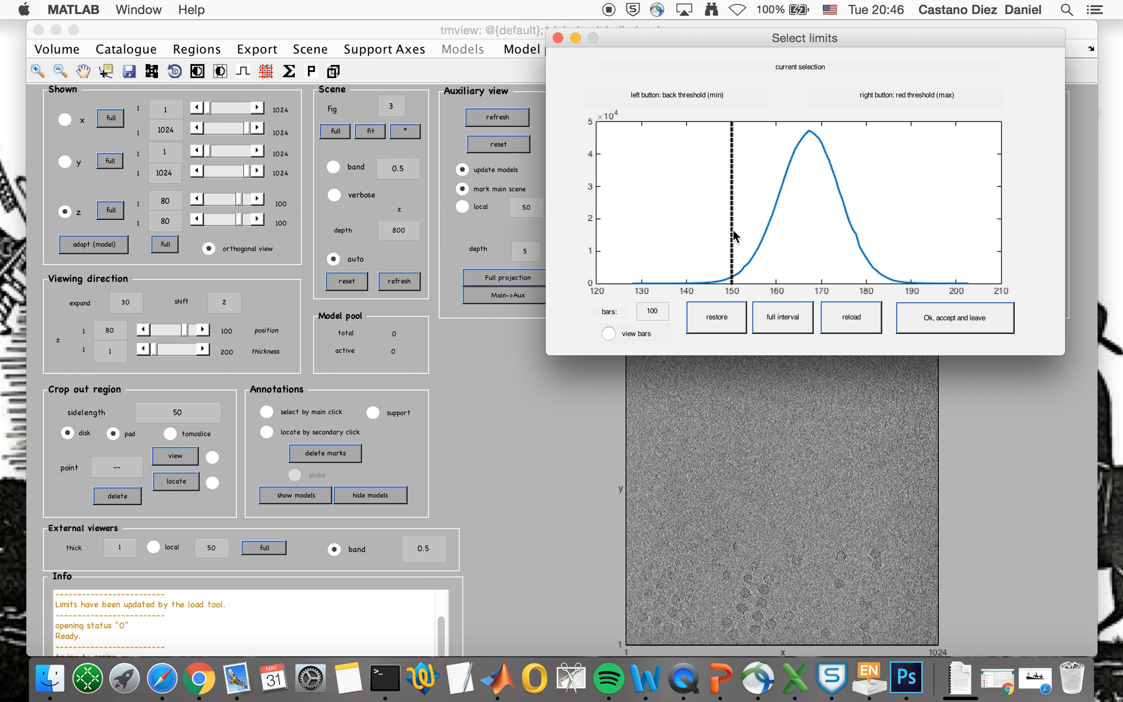
{"action": "left_click", "coordinate": [879, 215]}
{"action": "left_click", "coordinate": [744, 213]}
{"action": "right_click", "coordinate": [863, 221]}
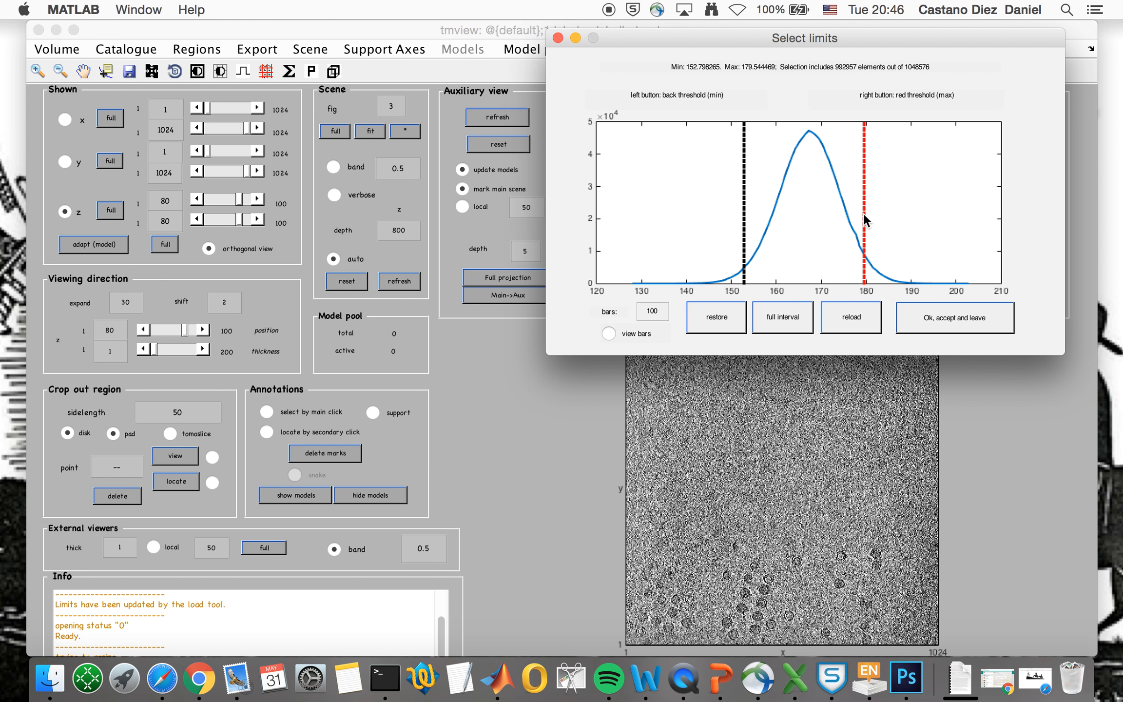
{"action": "right_click", "coordinate": [884, 216]}
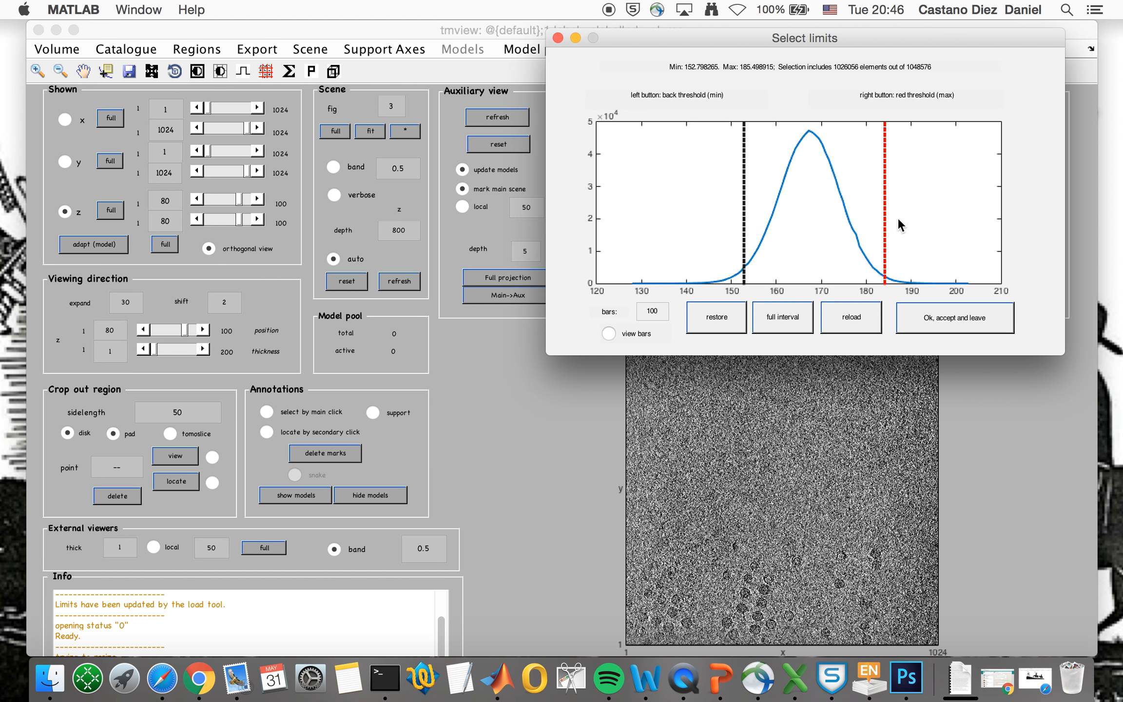
{"action": "right_click", "coordinate": [910, 221]}
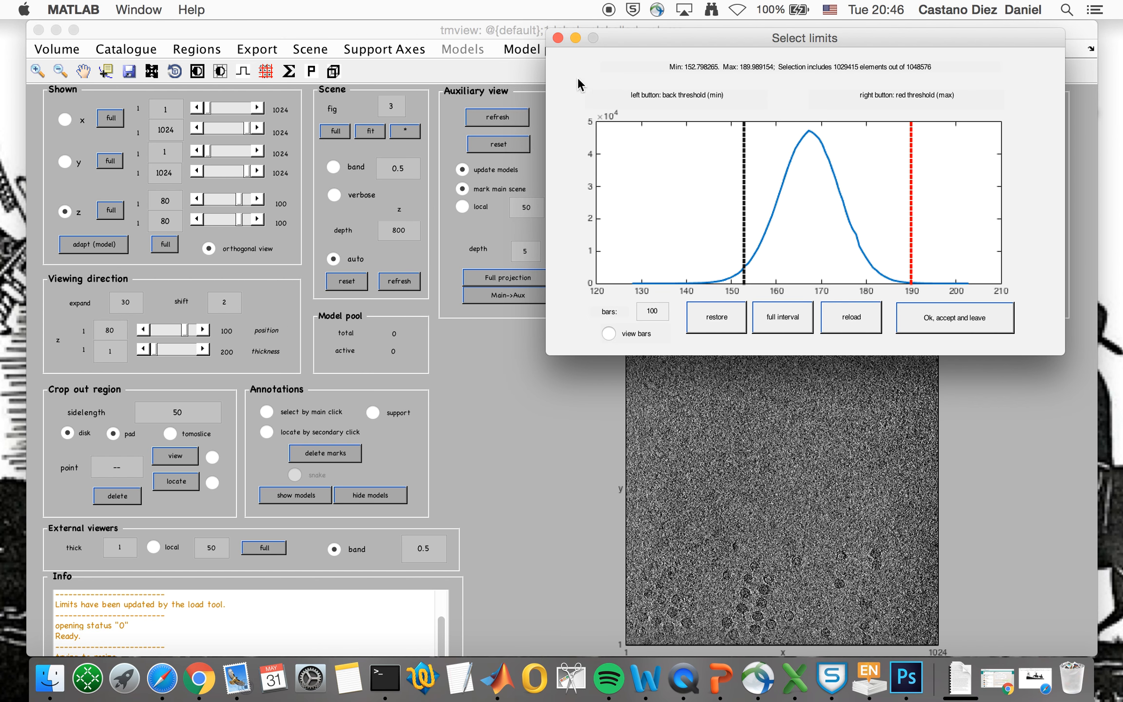
{"action": "left_click", "coordinate": [558, 35]}
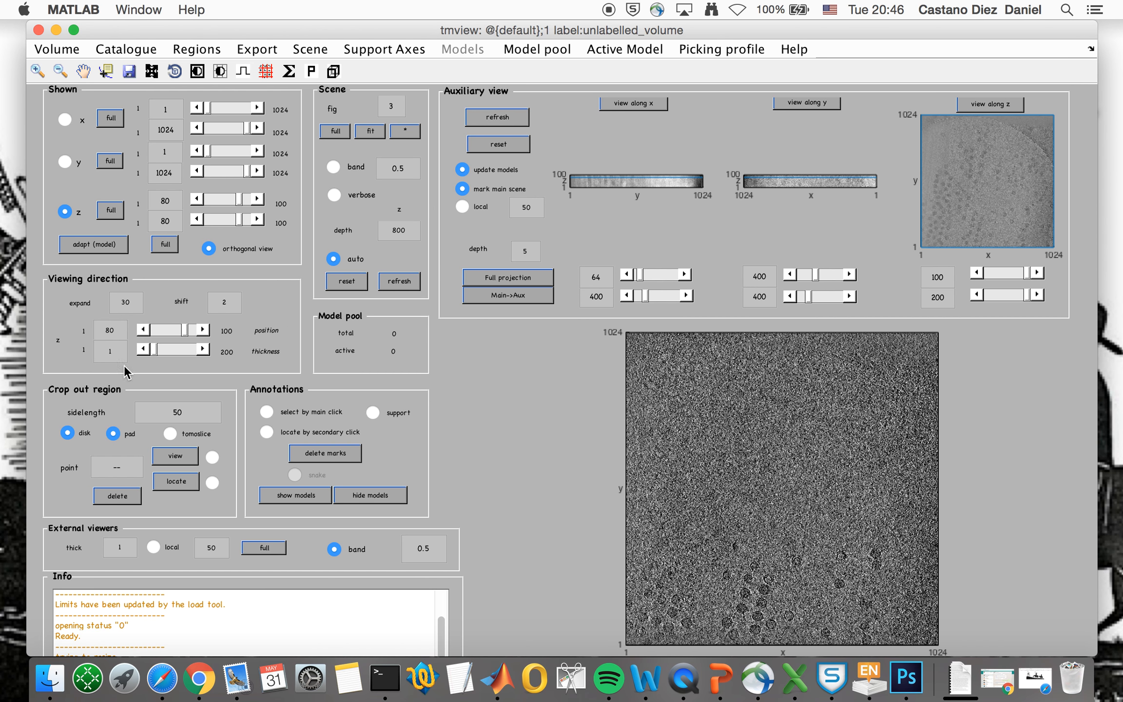
Restrict the main scene to x 1–528 and y 1–416, and move the z slice to position 69.
{"action": "left_click_drag", "start_coordinate": [184, 335], "coordinate": [181, 337]}
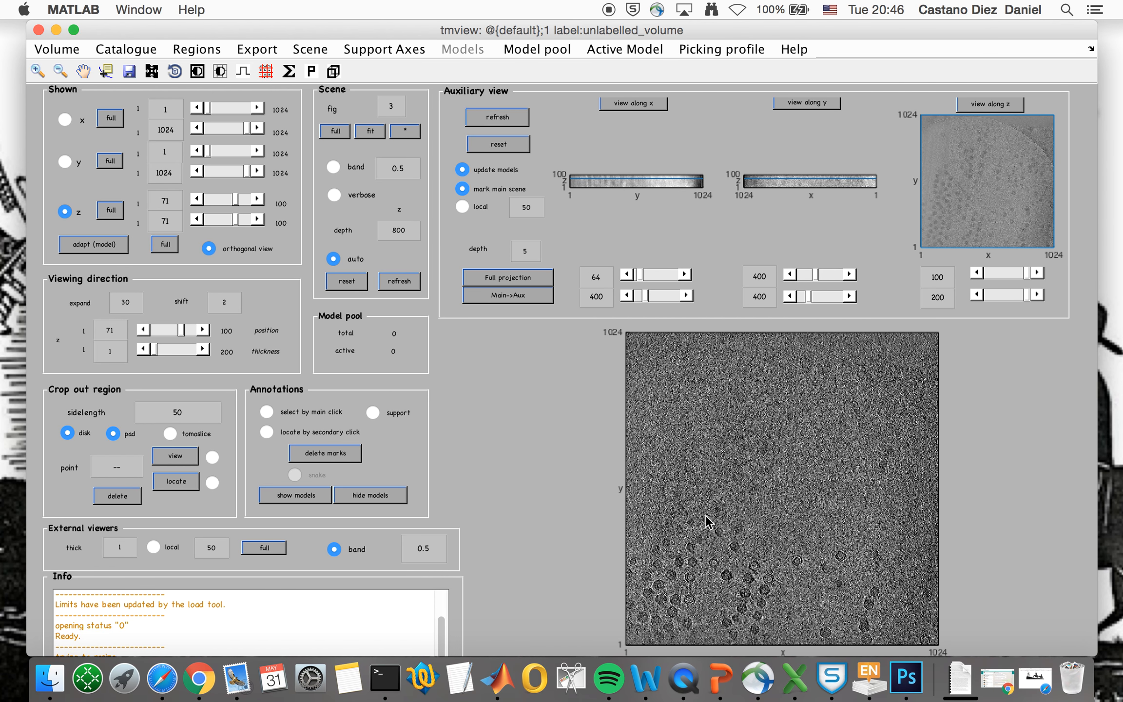
{"action": "key", "text": "Up"}
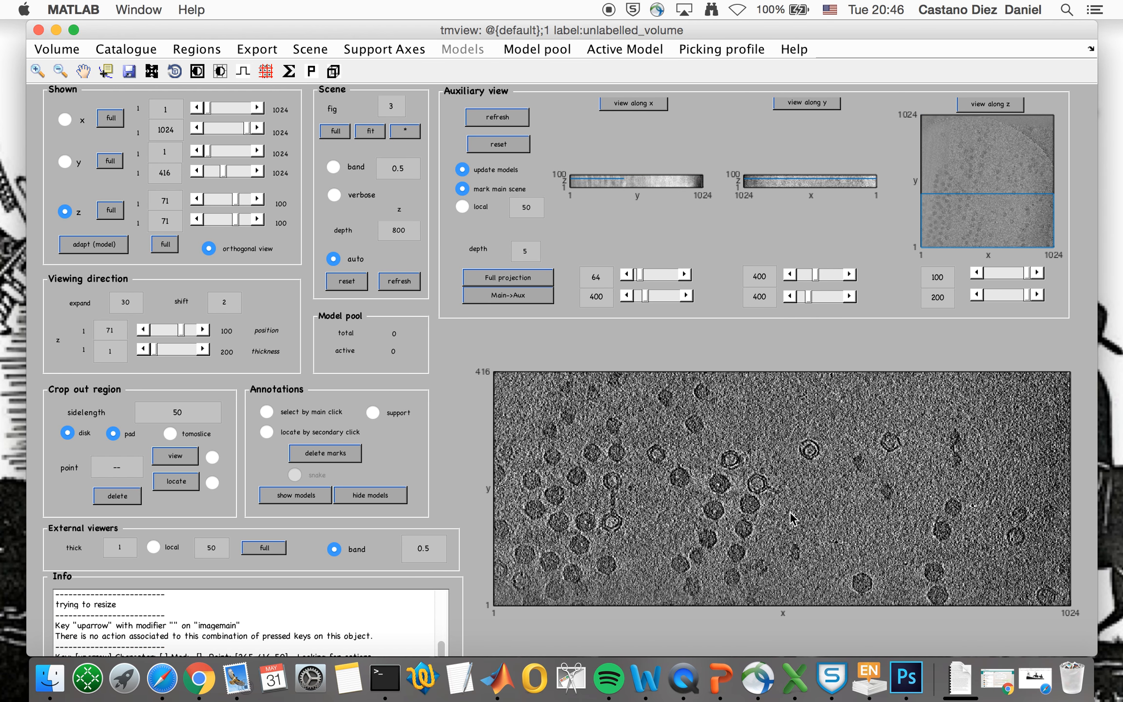
{"action": "key", "text": "Right"}
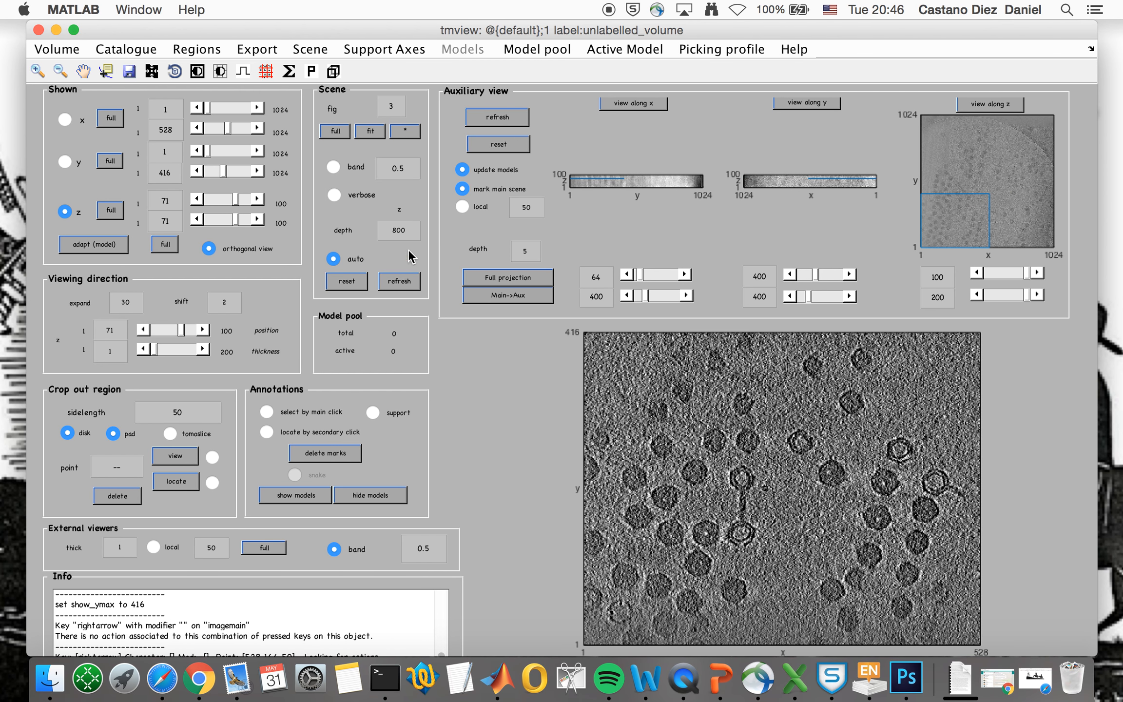
{"action": "mouse_move", "coordinate": [180, 330]}
{"action": "left_mouse_down"}
{"action": "mouse_move", "coordinate": [197, 337]}
{"action": "mouse_move", "coordinate": [180, 333]}
{"action": "left_mouse_up"}
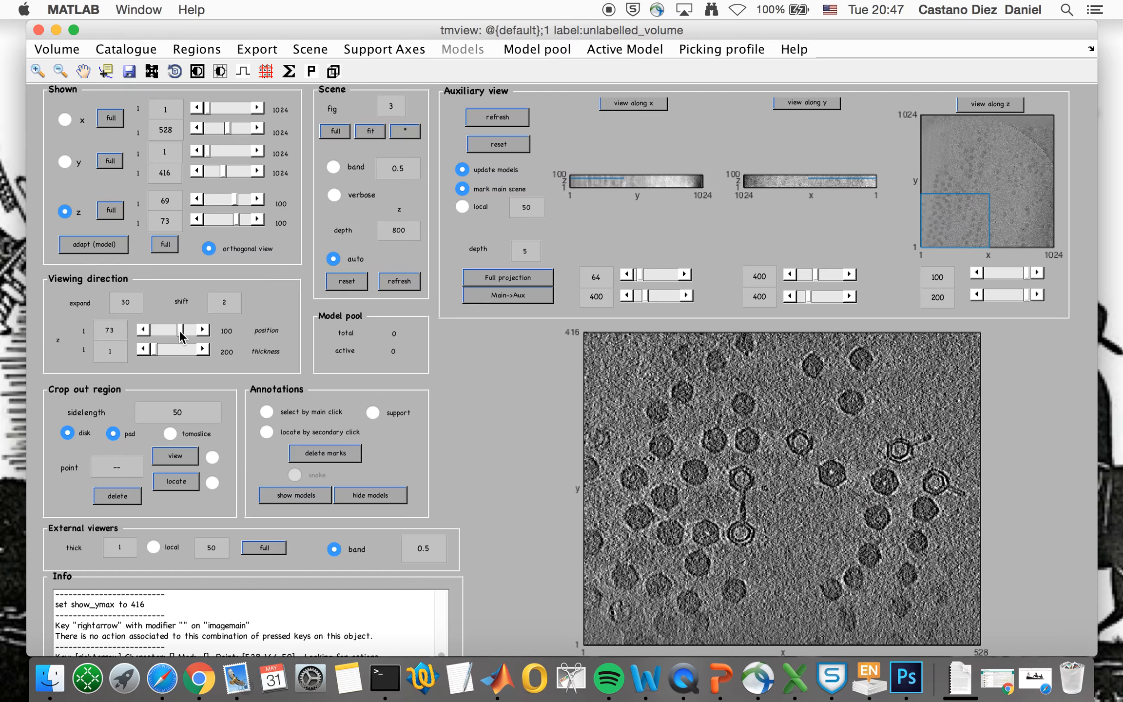
Apply the picking profile for isolated particles.
{"action": "left_click", "coordinate": [621, 50]}
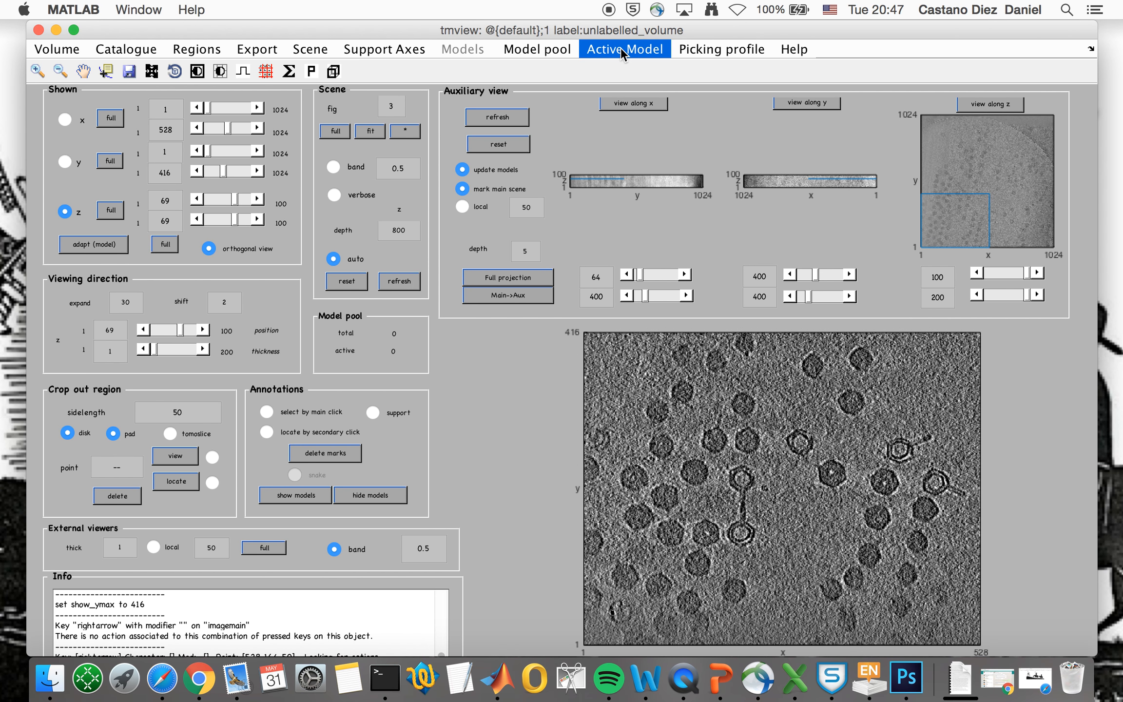
{"action": "mouse_move", "coordinate": [702, 51]}
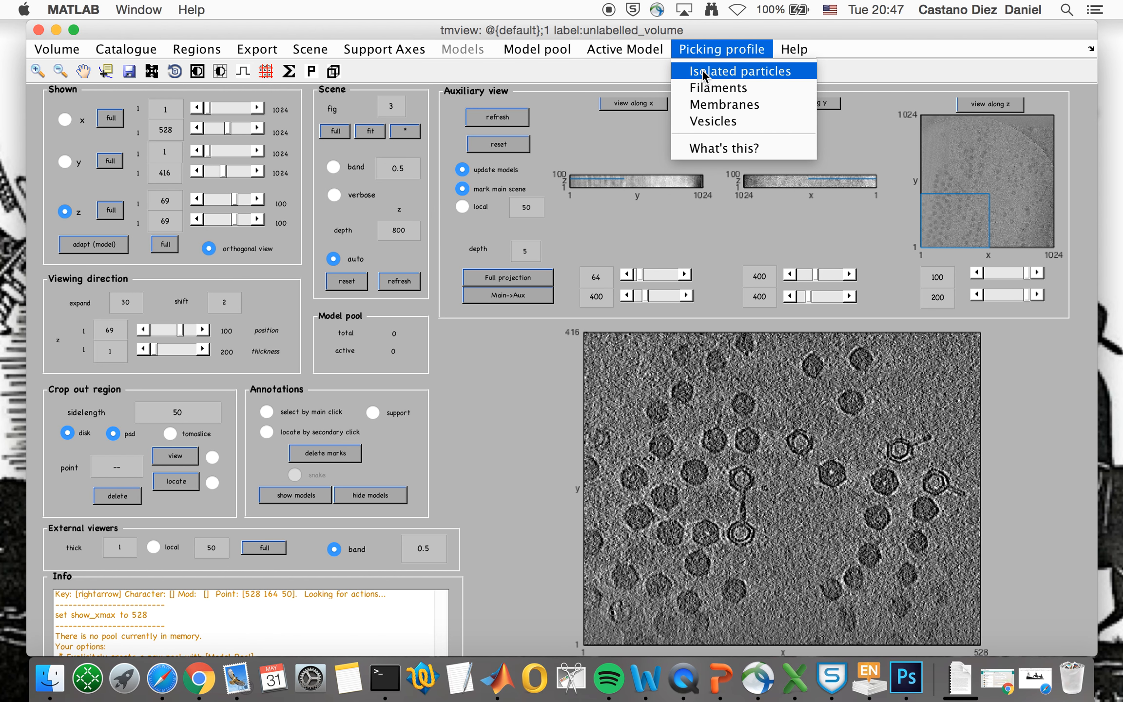
{"action": "left_click", "coordinate": [702, 71]}
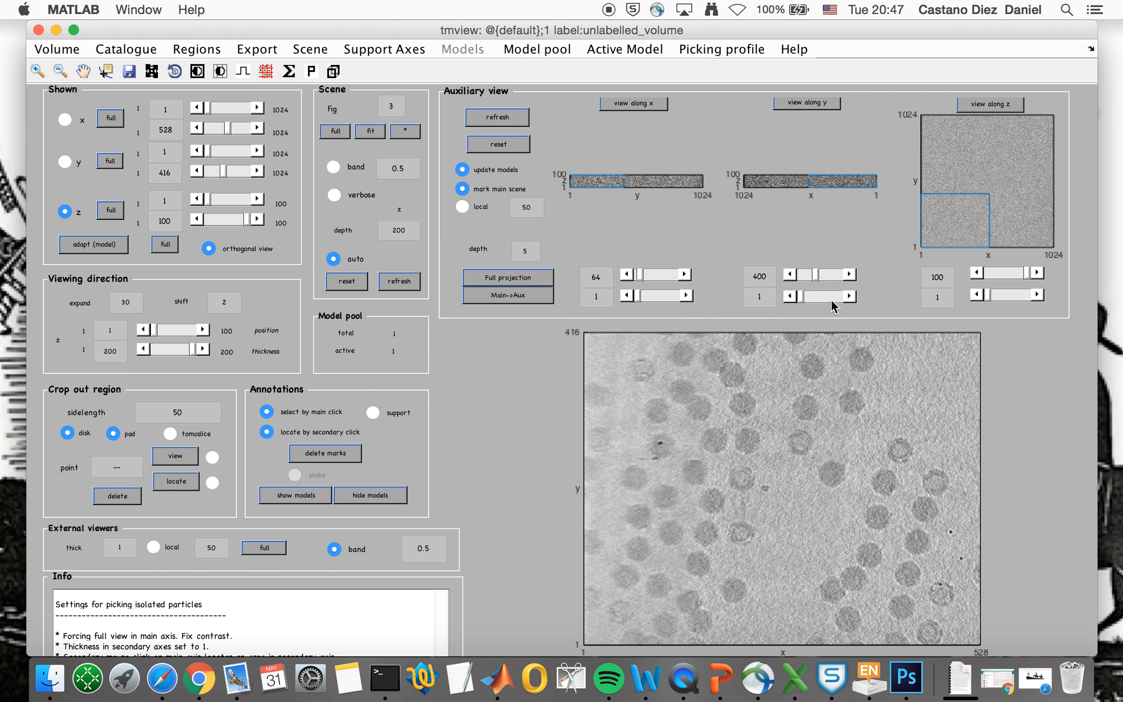
Enable support for annotations and local display for the external viewers, and shift the viewer window to free screen space.
{"action": "left_click_drag", "start_coordinate": [857, 32], "coordinate": [818, 32]}
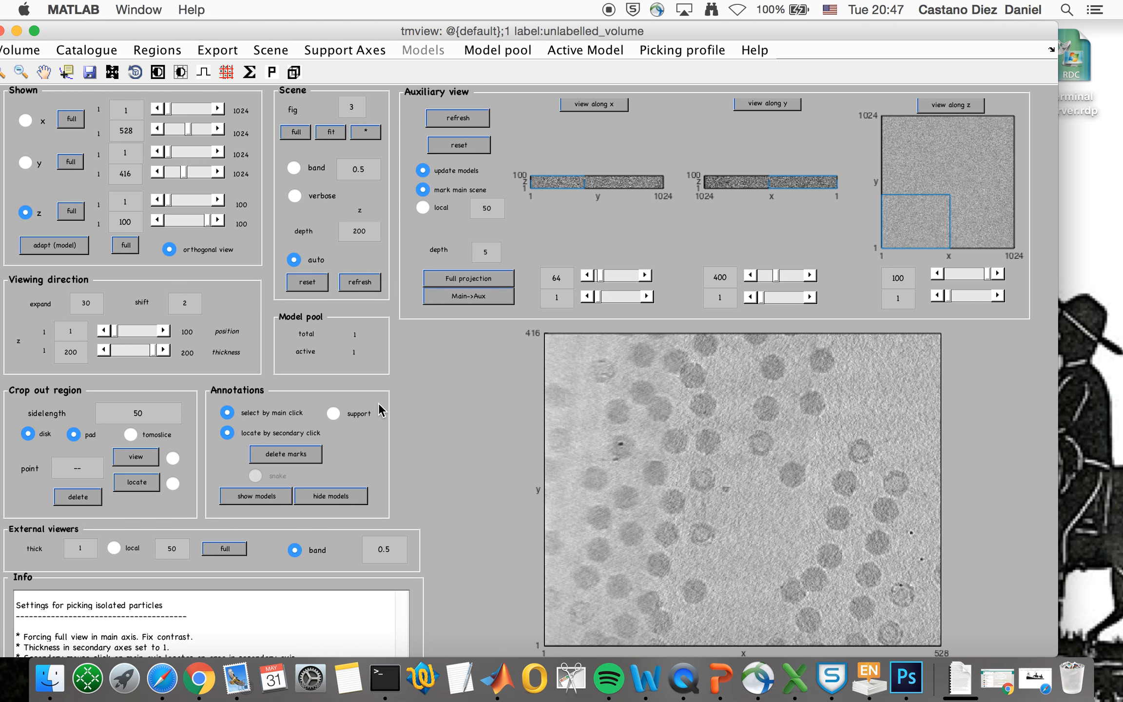
{"action": "left_click", "coordinate": [333, 413]}
{"action": "left_click", "coordinate": [114, 548]}
{"action": "left_click_drag", "start_coordinate": [642, 31], "coordinate": [514, 30]}
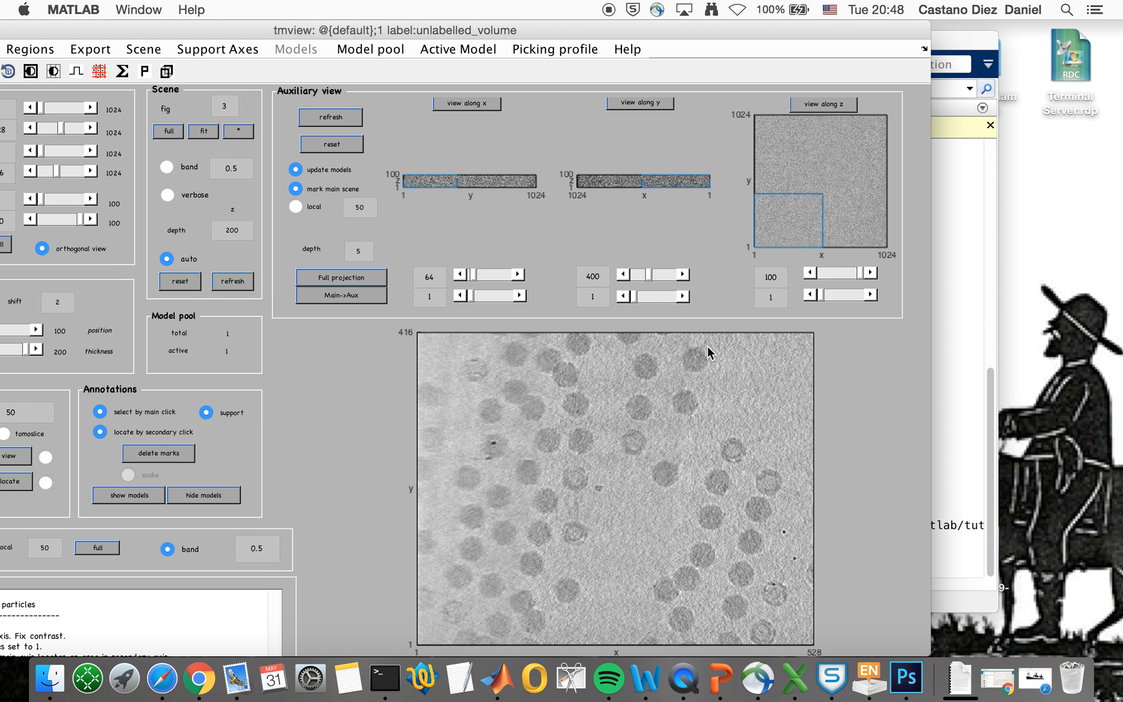
Locate the particle at about x 422, y 257, and enlarge and arrange its x-slice and y-slice views beside the main window.
{"action": "left_click", "coordinate": [734, 449]}
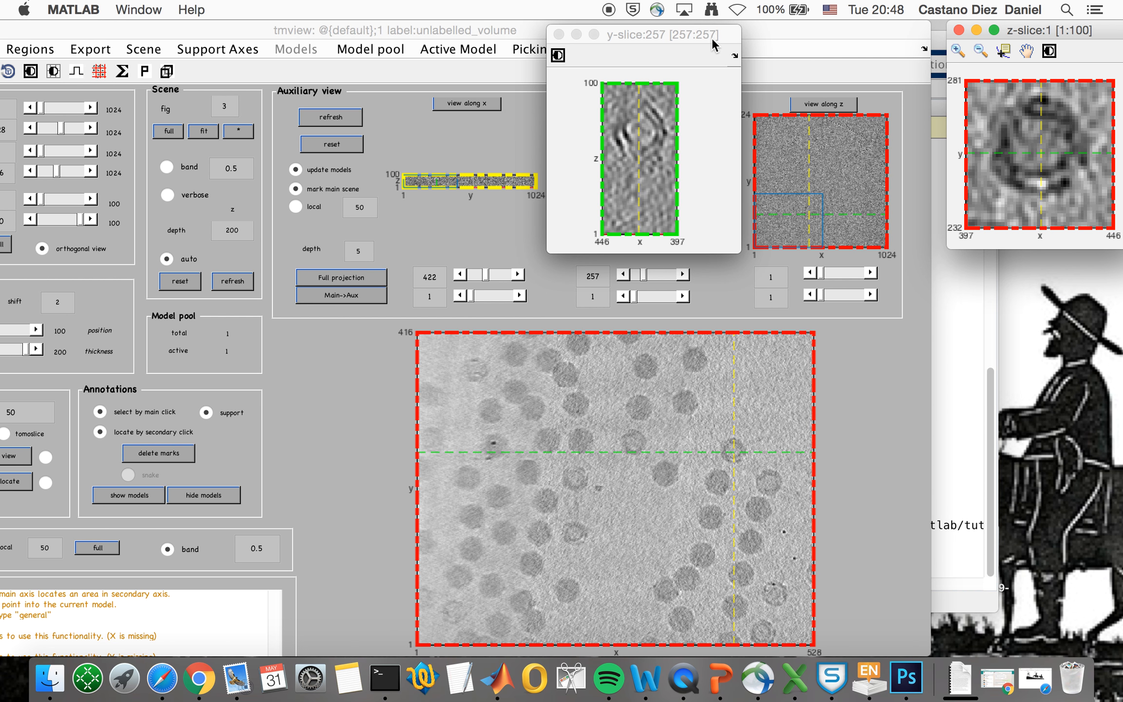
{"action": "left_click_drag", "start_coordinate": [709, 37], "coordinate": [1066, 287]}
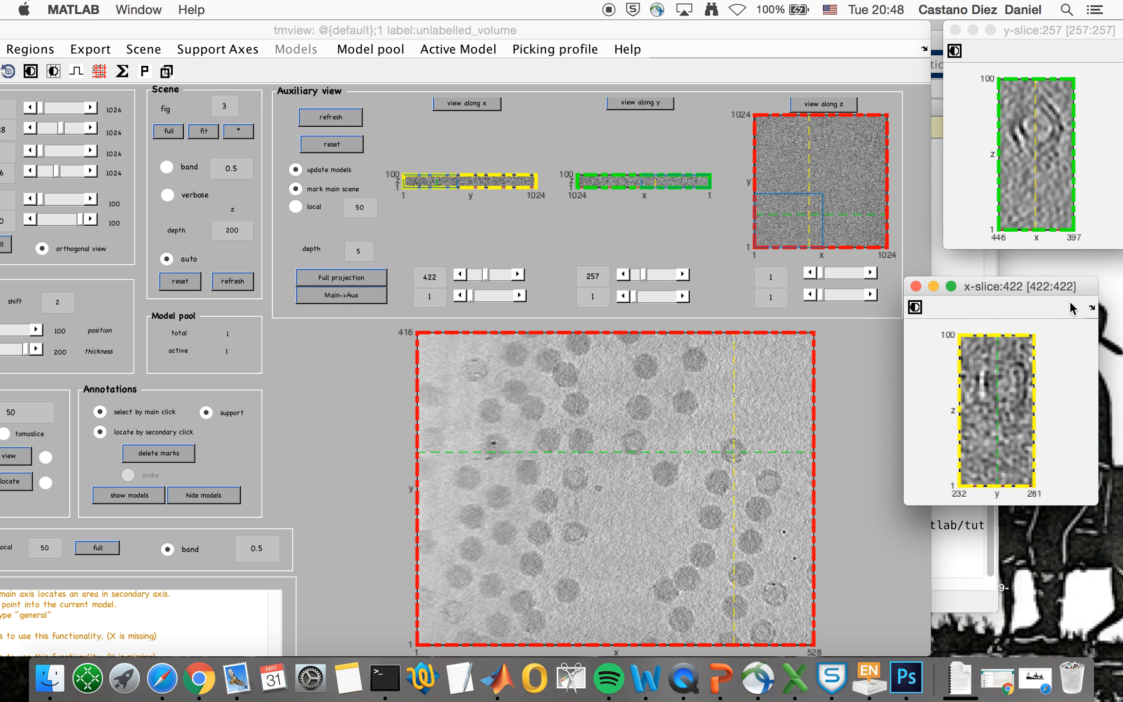
{"action": "left_click_drag", "start_coordinate": [1101, 506], "coordinate": [1122, 610]}
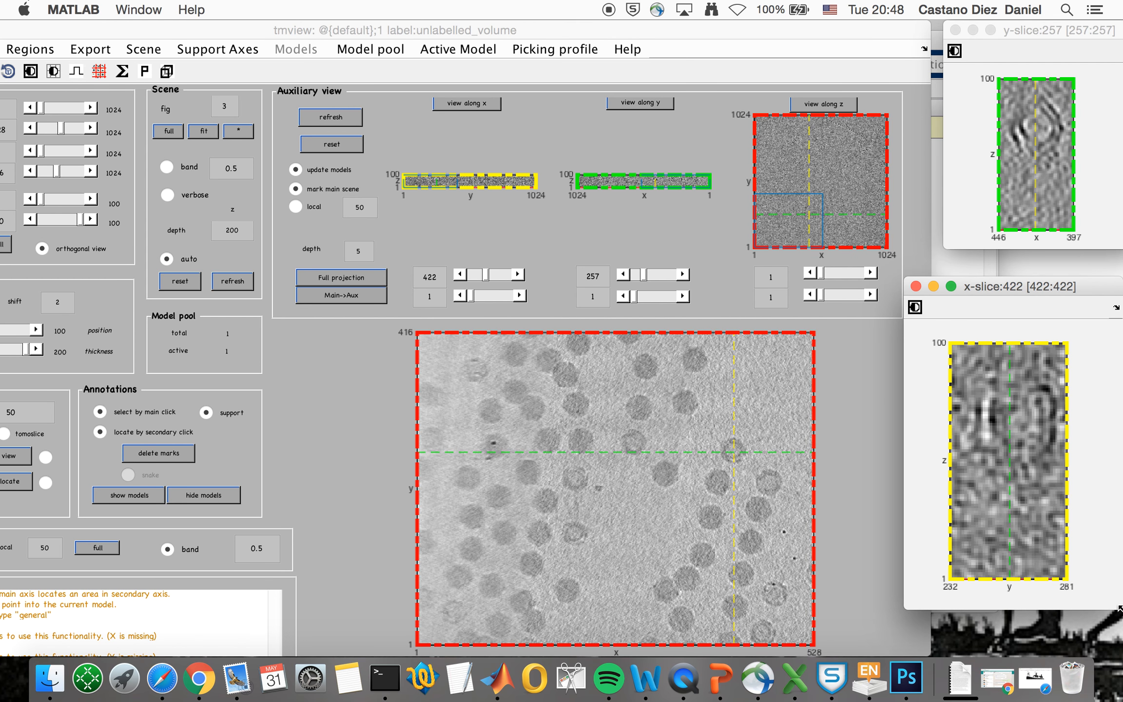
{"action": "left_click_drag", "start_coordinate": [1038, 289], "coordinate": [1040, 322]}
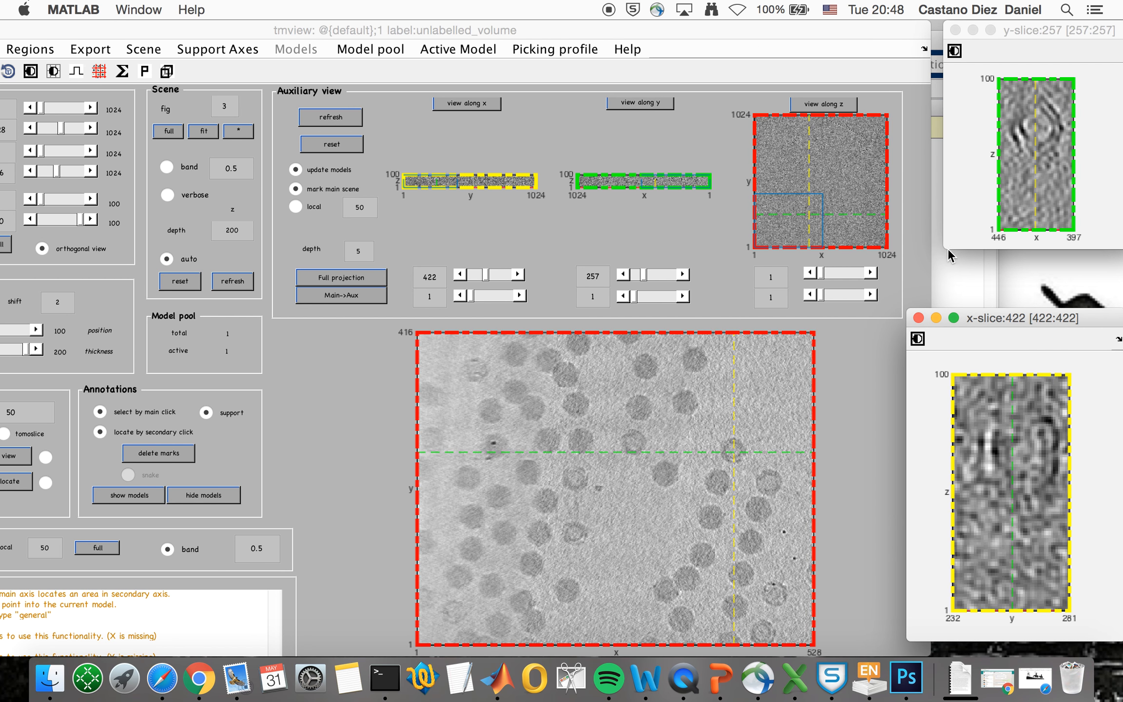
{"action": "left_click_drag", "start_coordinate": [947, 248], "coordinate": [920, 296]}
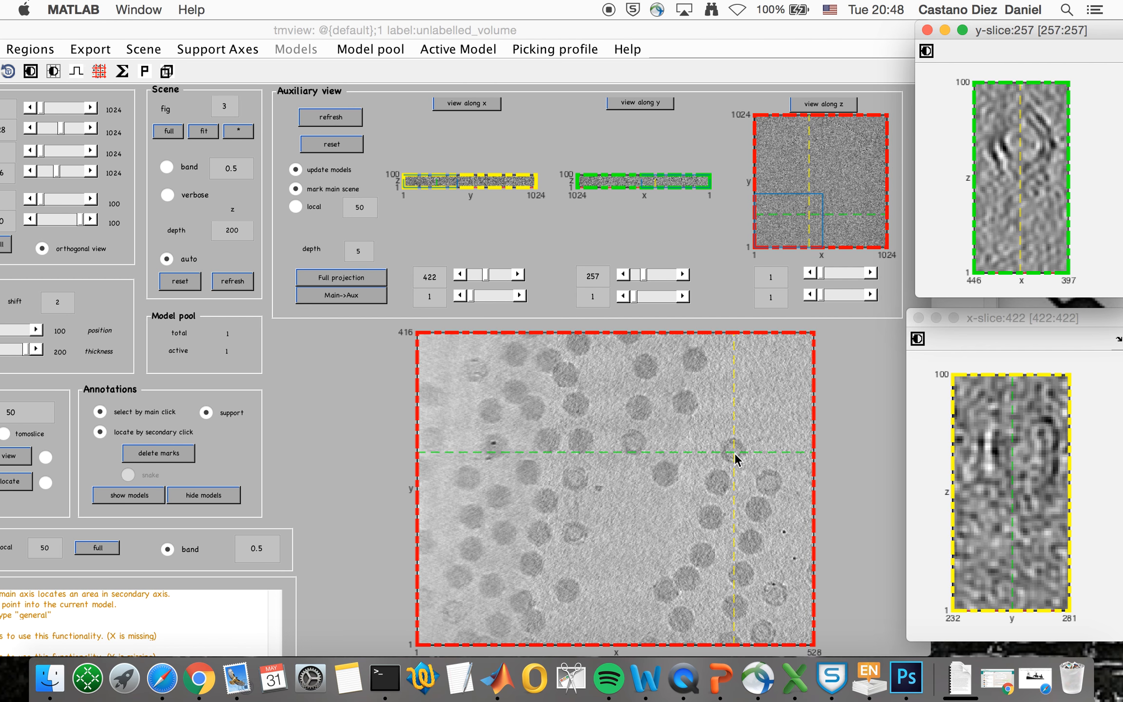
Mark the located particle's centre in its y slice, and do the same for the neighbouring particles near x 403, y 215 and x 452, y 178.
{"action": "left_click", "coordinate": [1021, 143]}
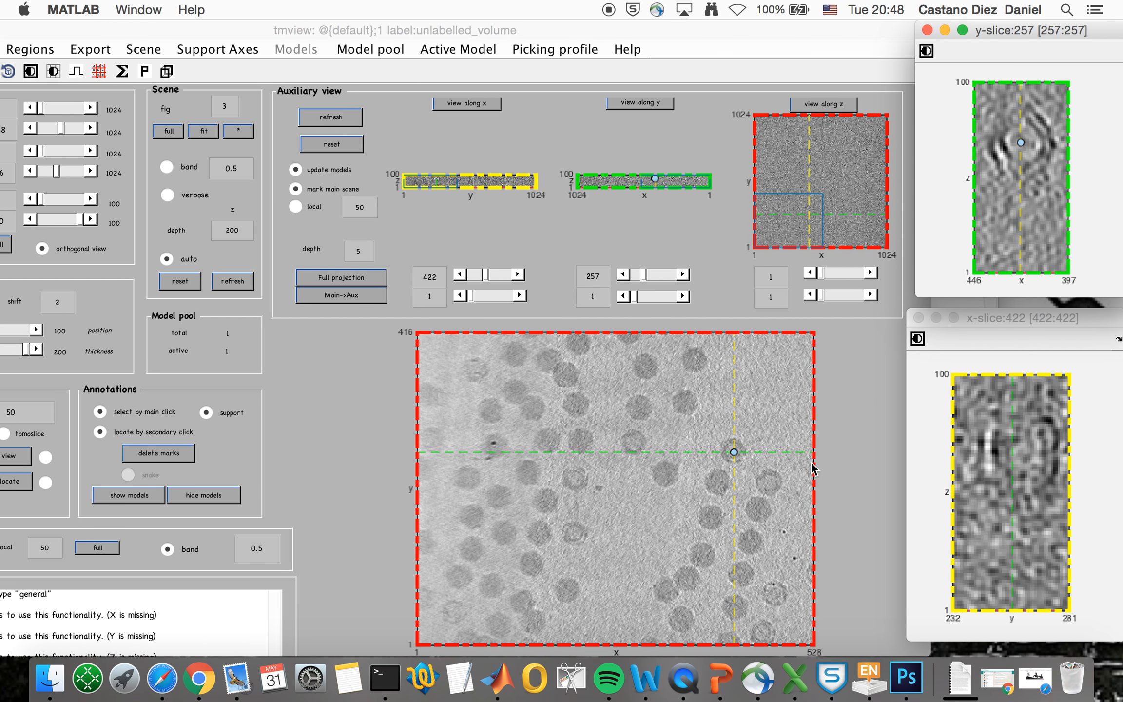
{"action": "left_click", "coordinate": [718, 481]}
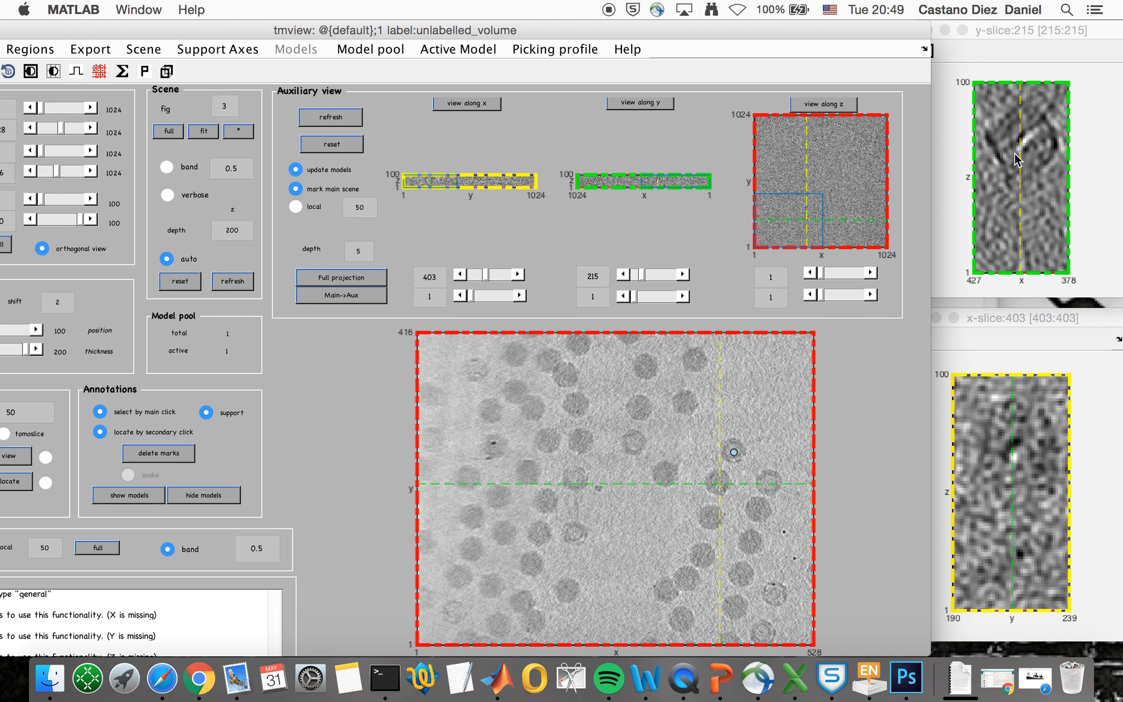
{"action": "left_click", "coordinate": [1023, 139]}
{"action": "left_click", "coordinate": [1024, 140]}
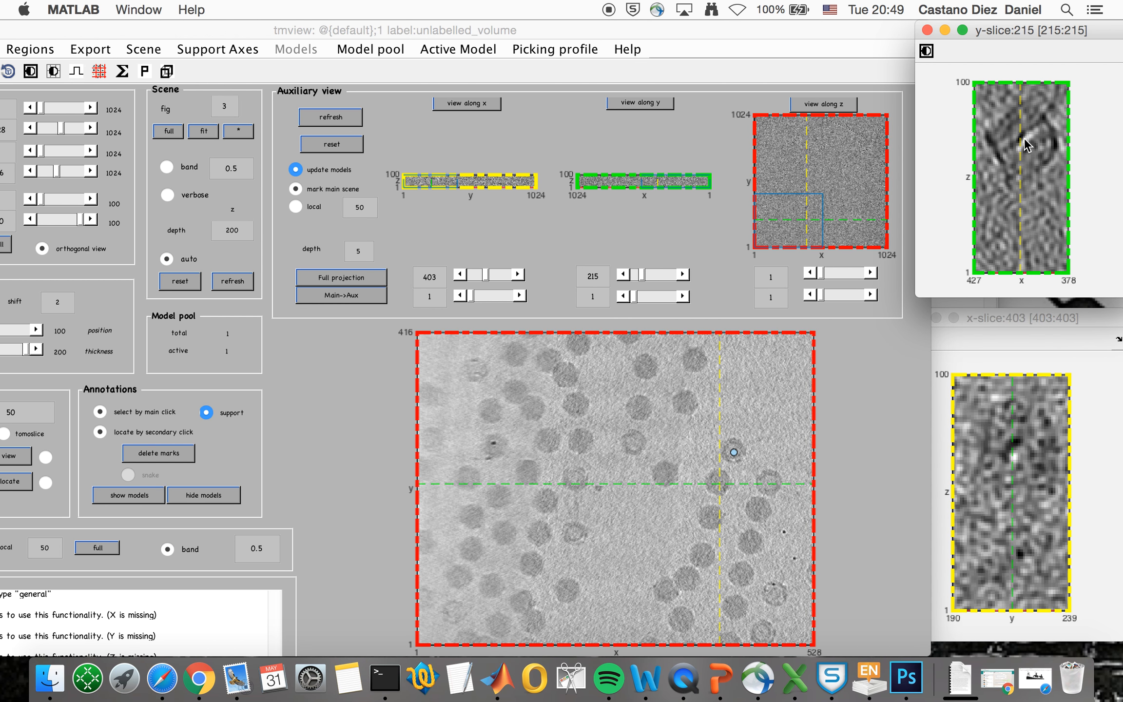
{"action": "left_click", "coordinate": [756, 508]}
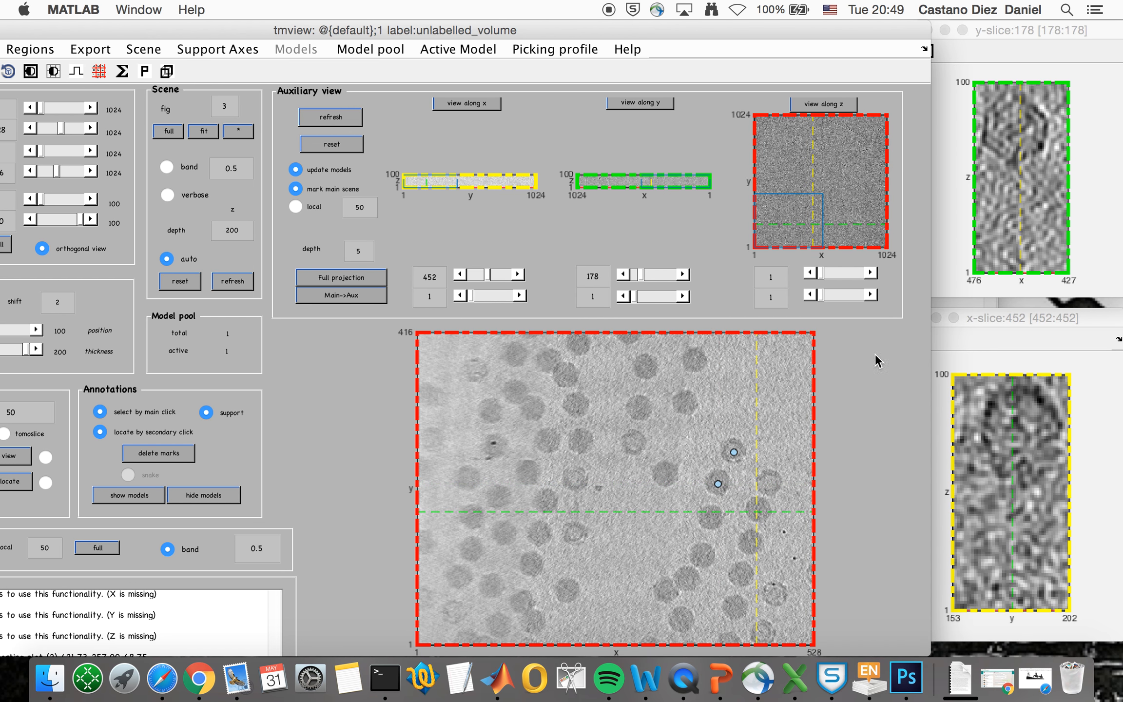
{"action": "left_click", "coordinate": [1015, 127]}
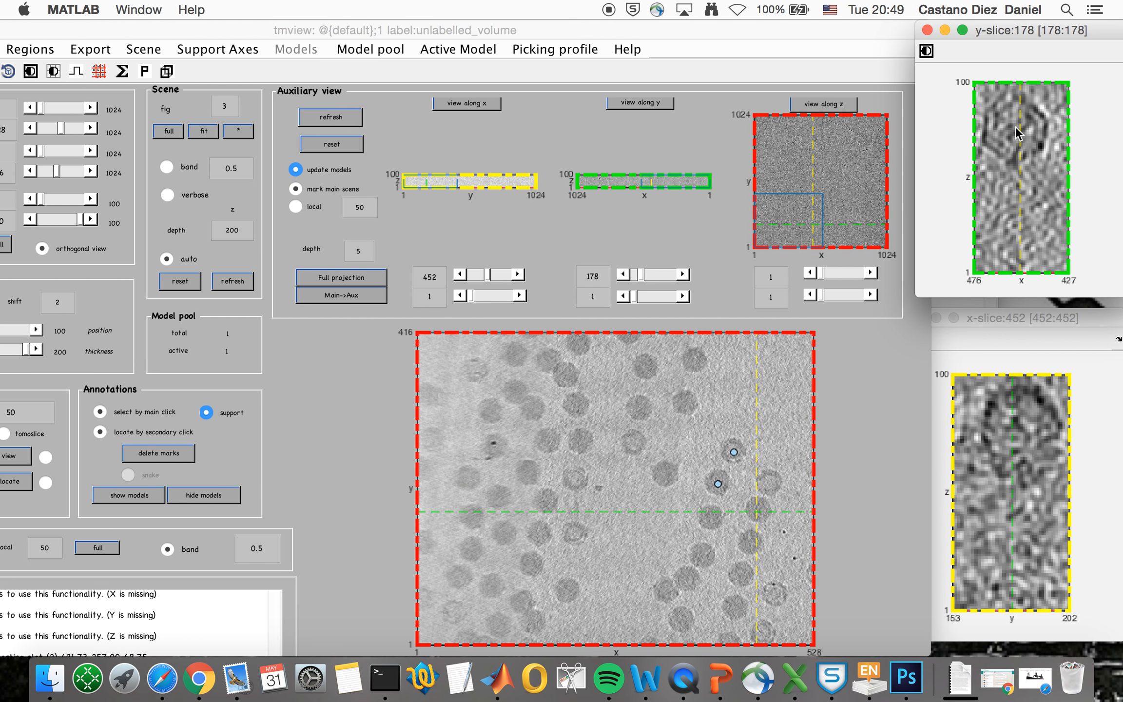
Locate the particles near x 467, y 215; x 392, y 170; and x 443, y 135, and mark their centres in the y slices.
{"action": "left_click", "coordinate": [766, 487]}
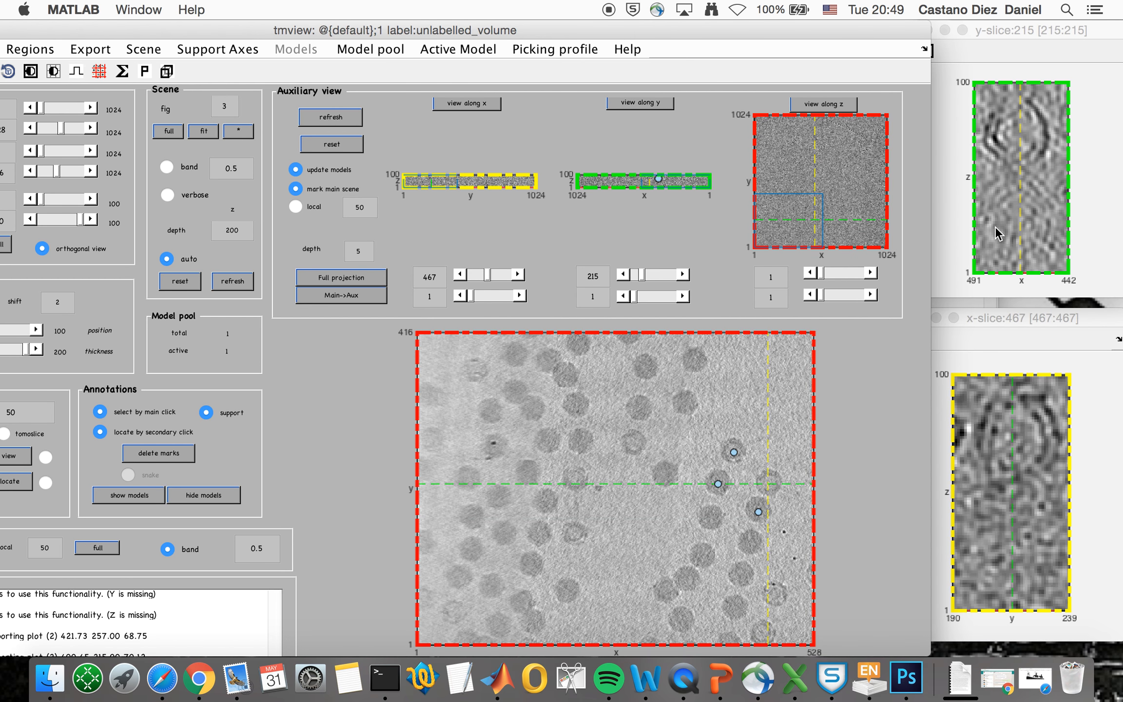
{"action": "left_click", "coordinate": [1014, 131]}
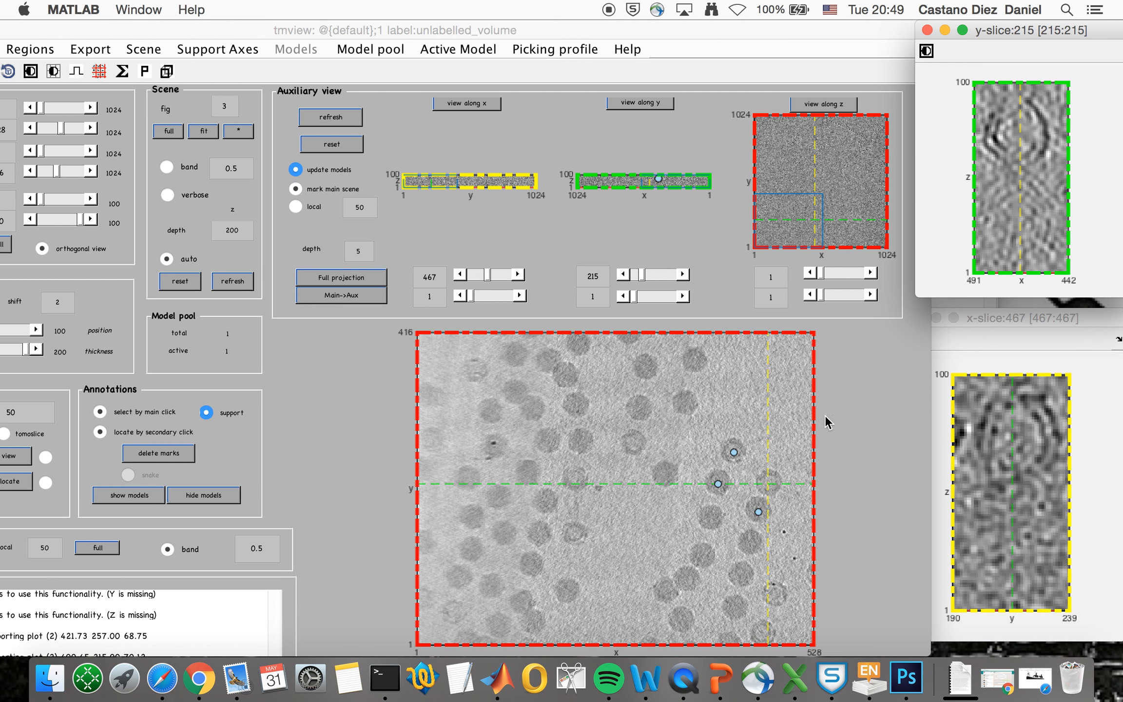
{"action": "right_click", "coordinate": [710, 516]}
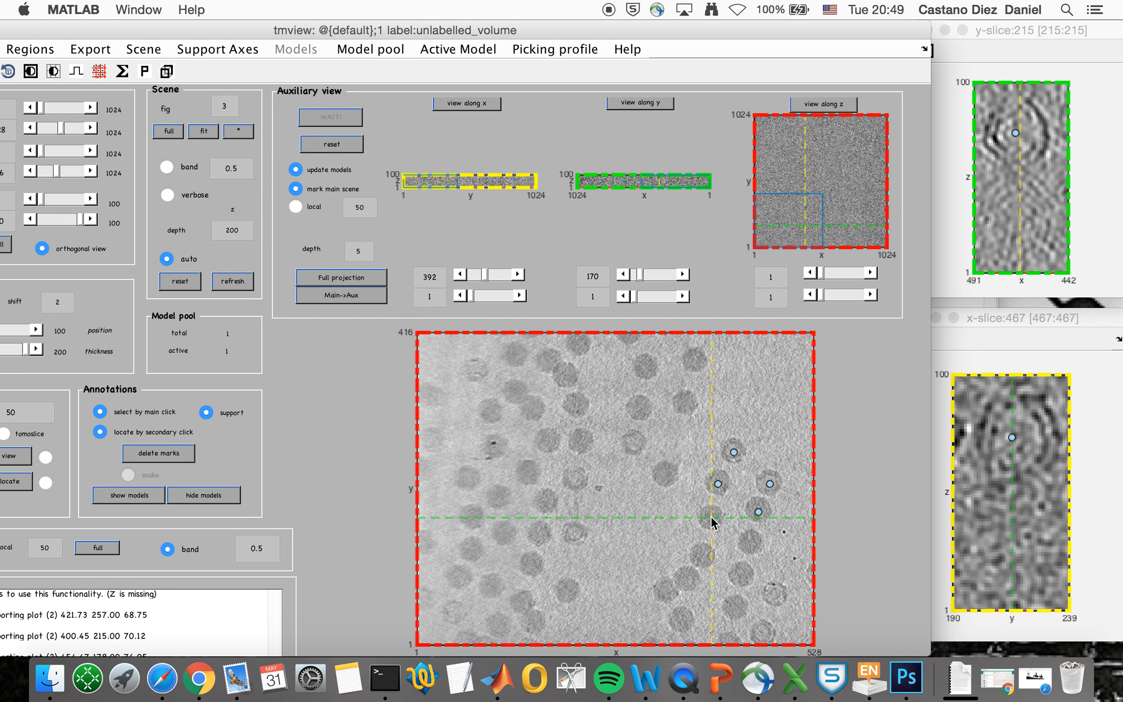
{"action": "left_click", "coordinate": [1021, 130]}
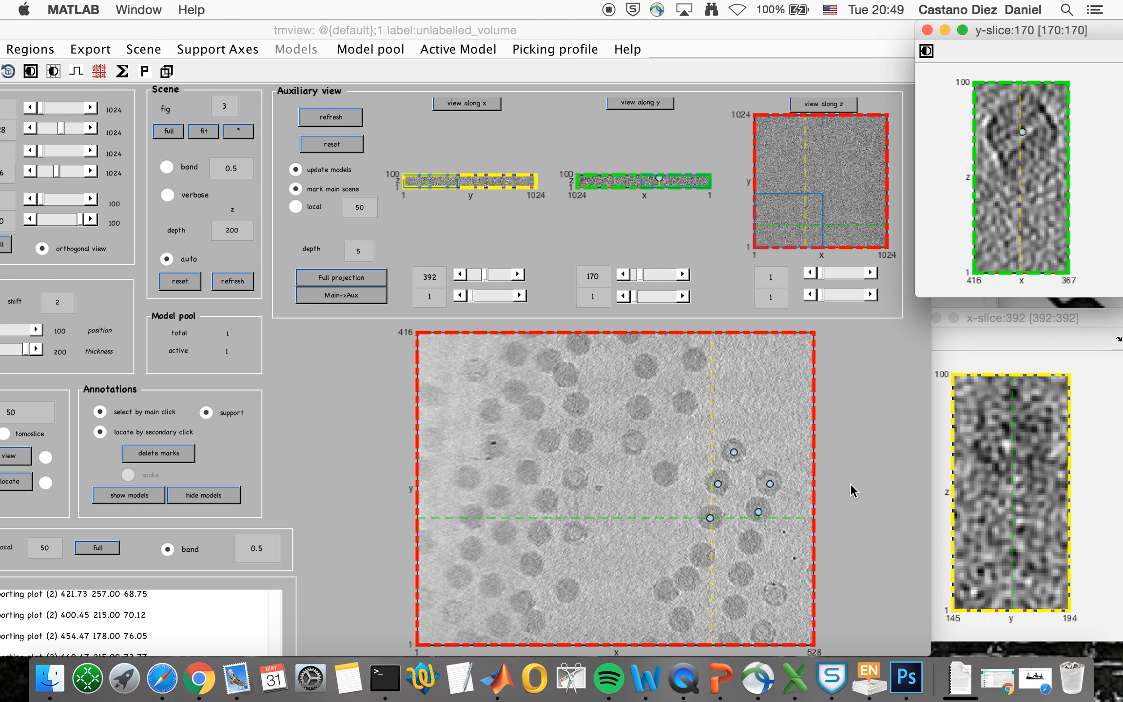
{"action": "right_click", "coordinate": [749, 542]}
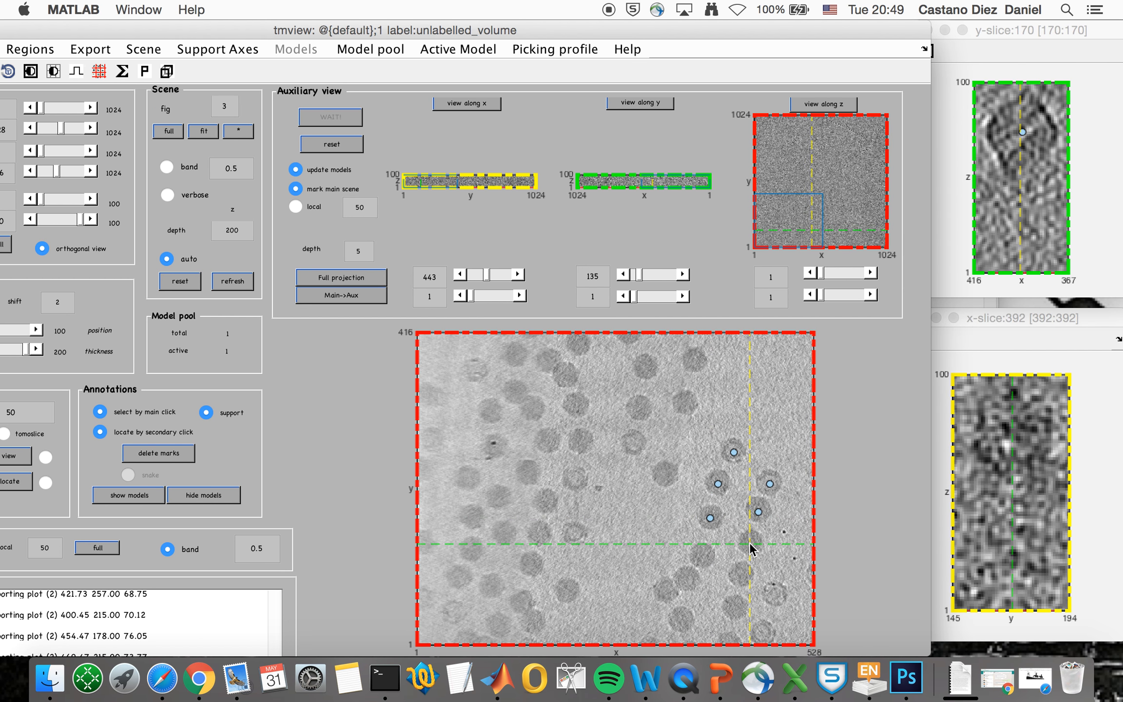
{"action": "left_click", "coordinate": [1018, 121]}
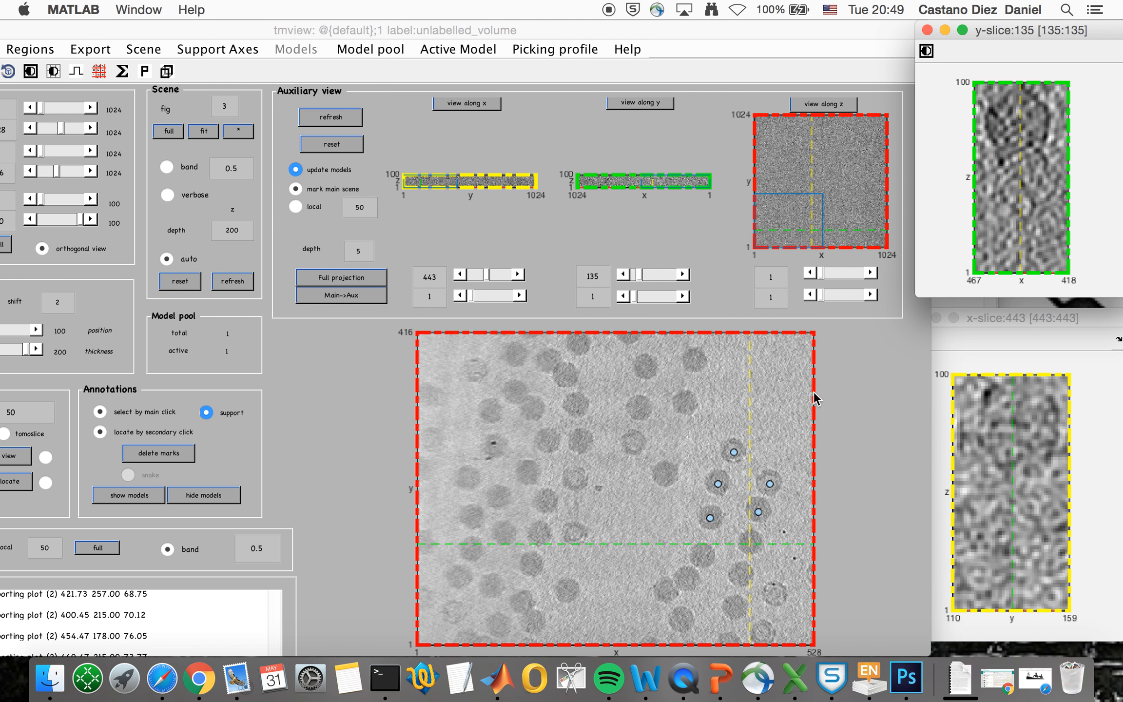
Locate the particles near x 378, y 120; x 431, y 93; and x 357, y 87, and mark their centres in the y slices.
{"action": "right_click", "coordinate": [699, 553]}
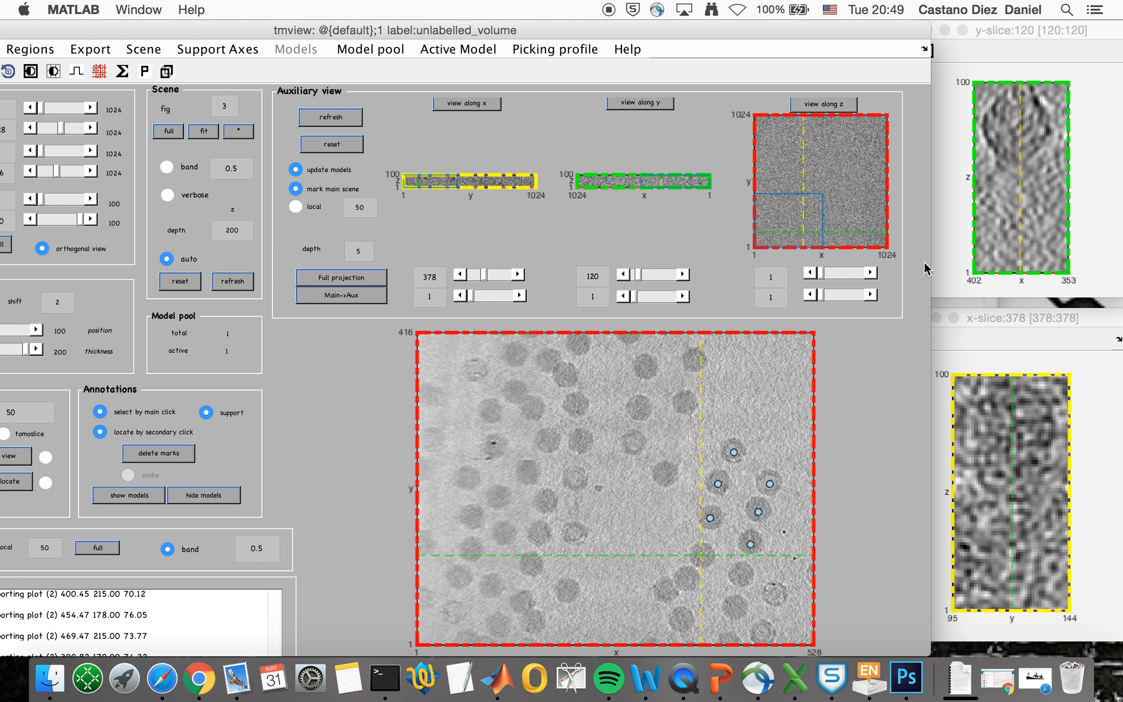
{"action": "left_click", "coordinate": [1014, 118]}
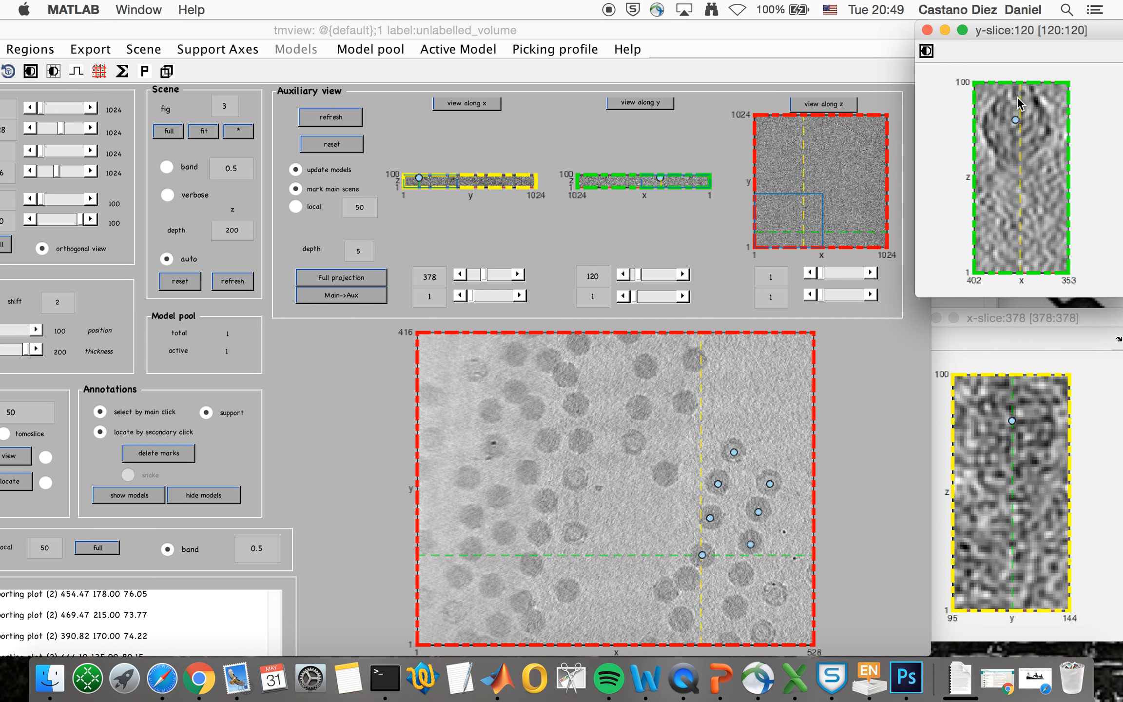
{"action": "right_click", "coordinate": [738, 573]}
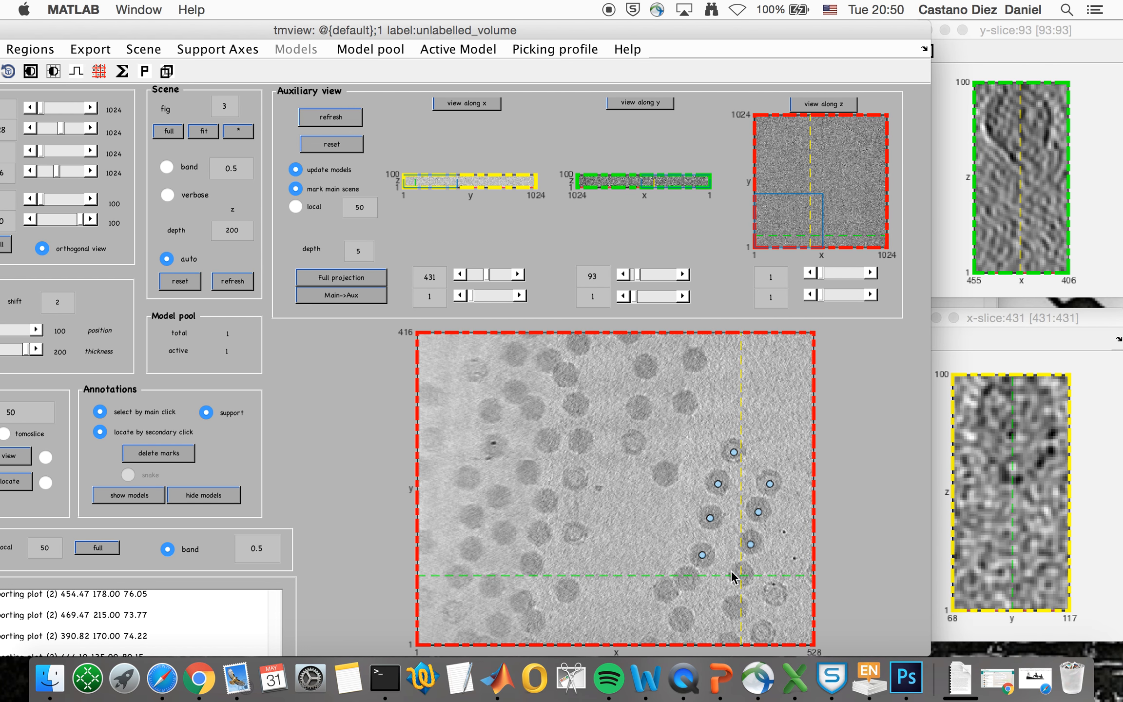
{"action": "left_click", "coordinate": [1019, 126]}
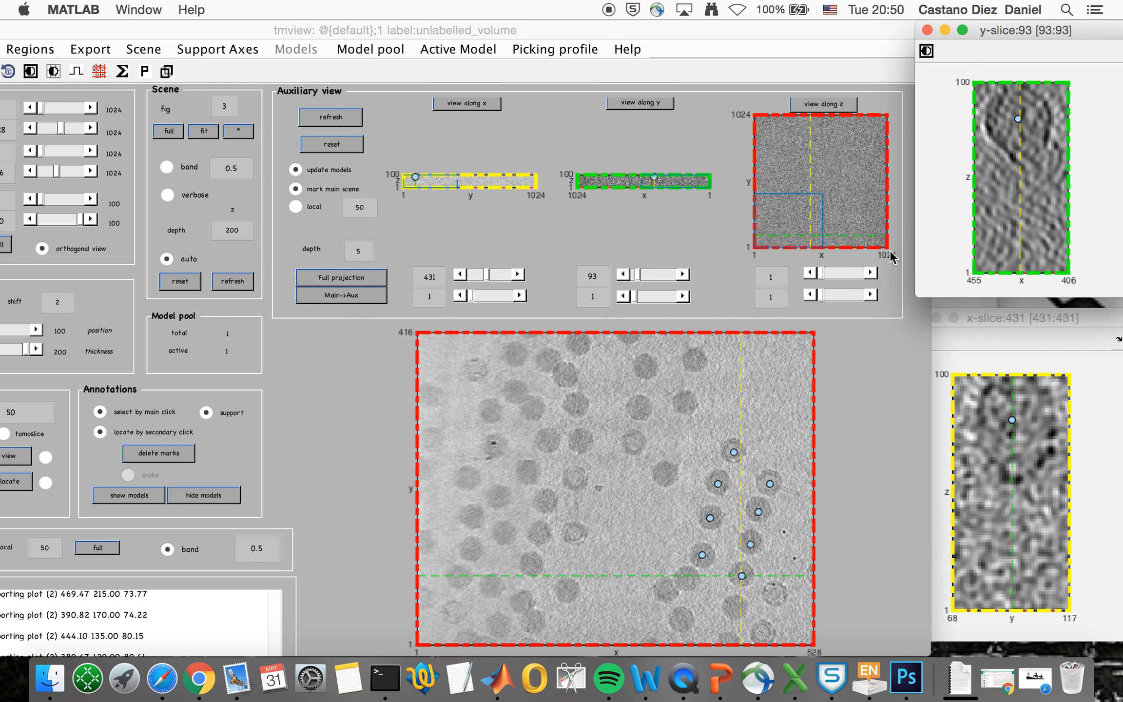
{"action": "left_click", "coordinate": [684, 578]}
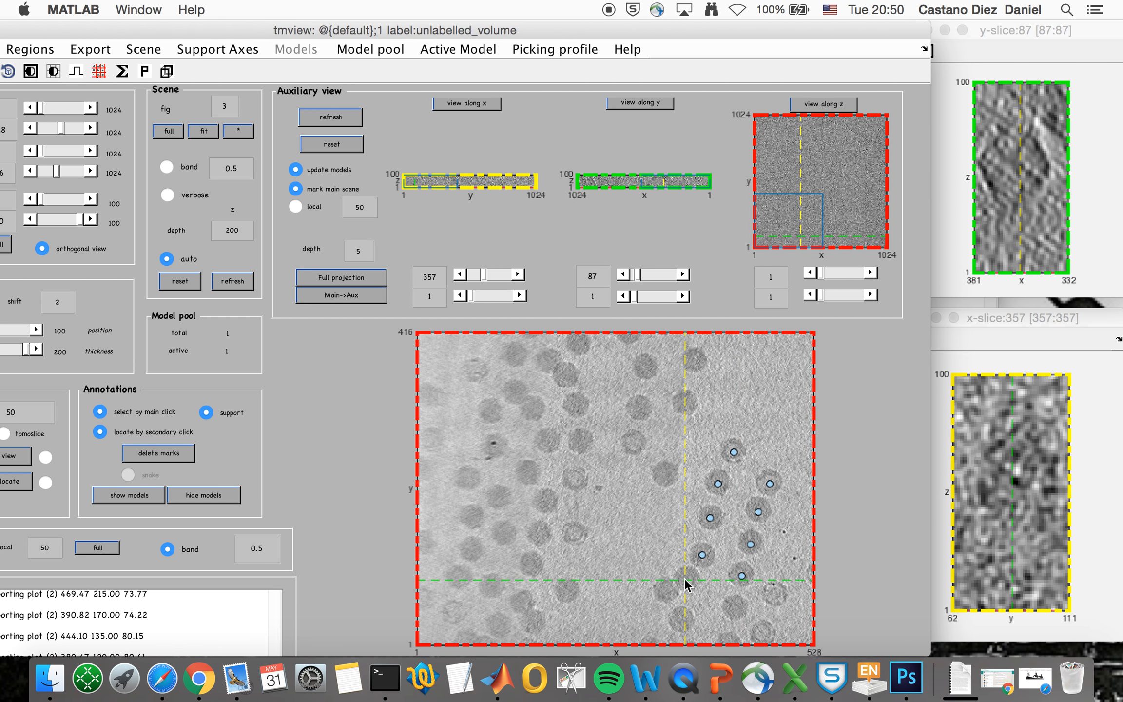
{"action": "left_click", "coordinate": [1014, 165]}
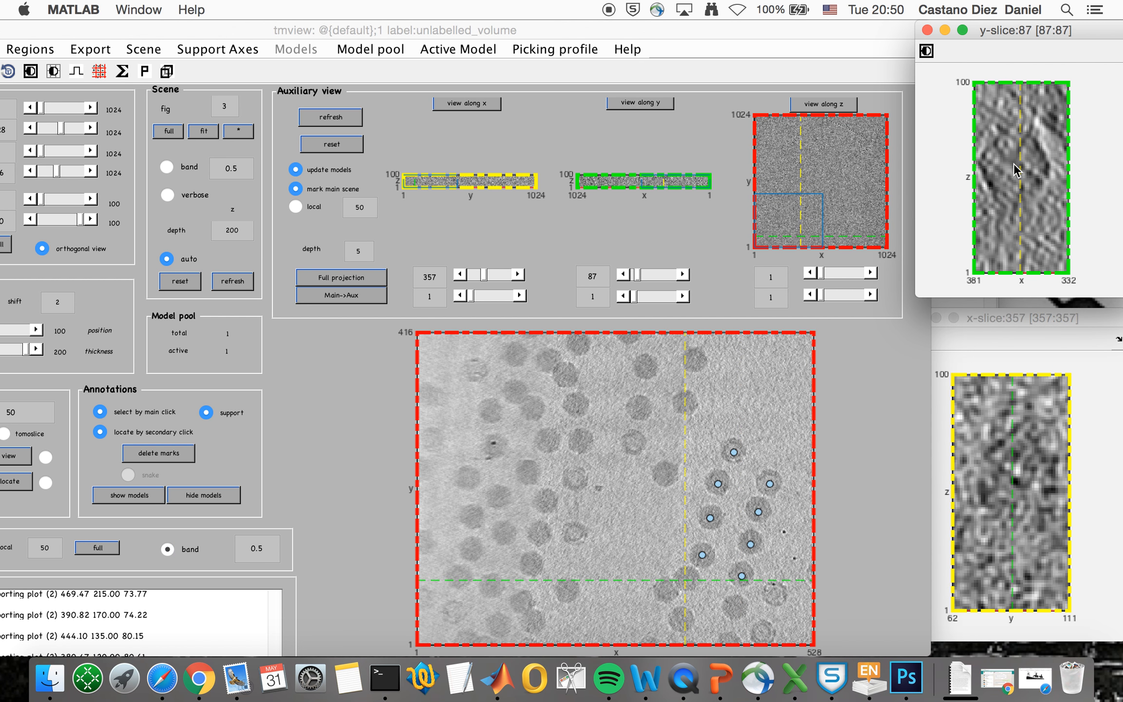
{"action": "left_click", "coordinate": [1013, 166]}
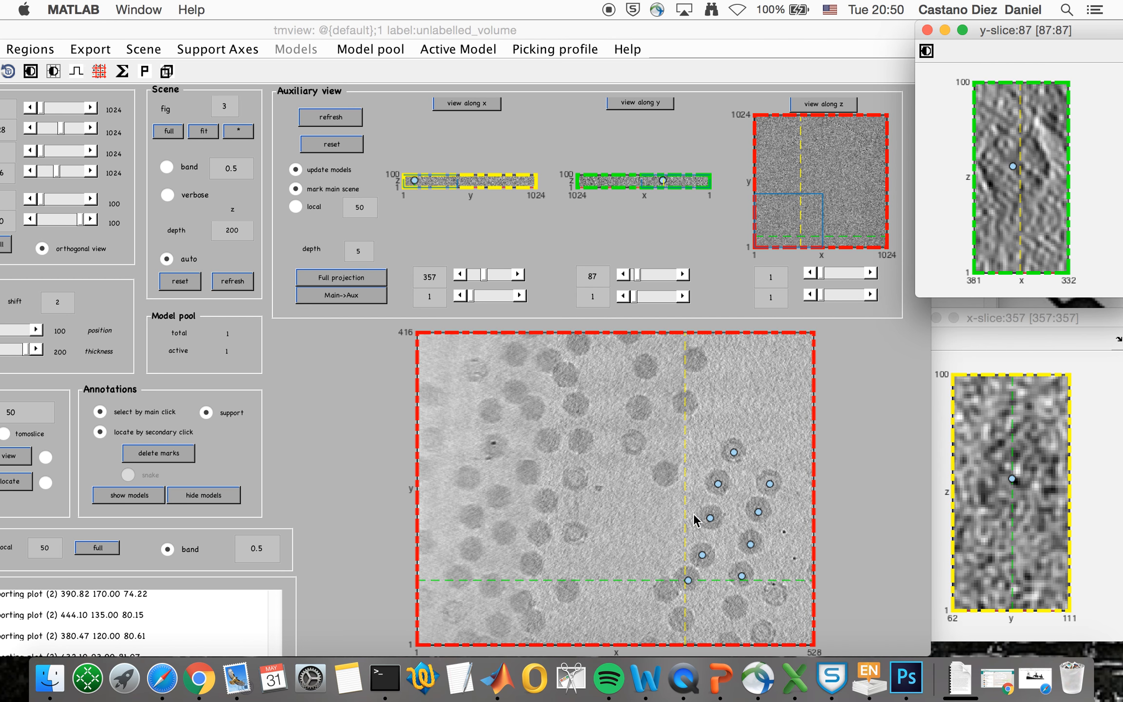
Locate the particles near x 287, y 269 and x 329, y 228, and mark each centre in its y slice.
{"action": "left_click", "coordinate": [631, 442]}
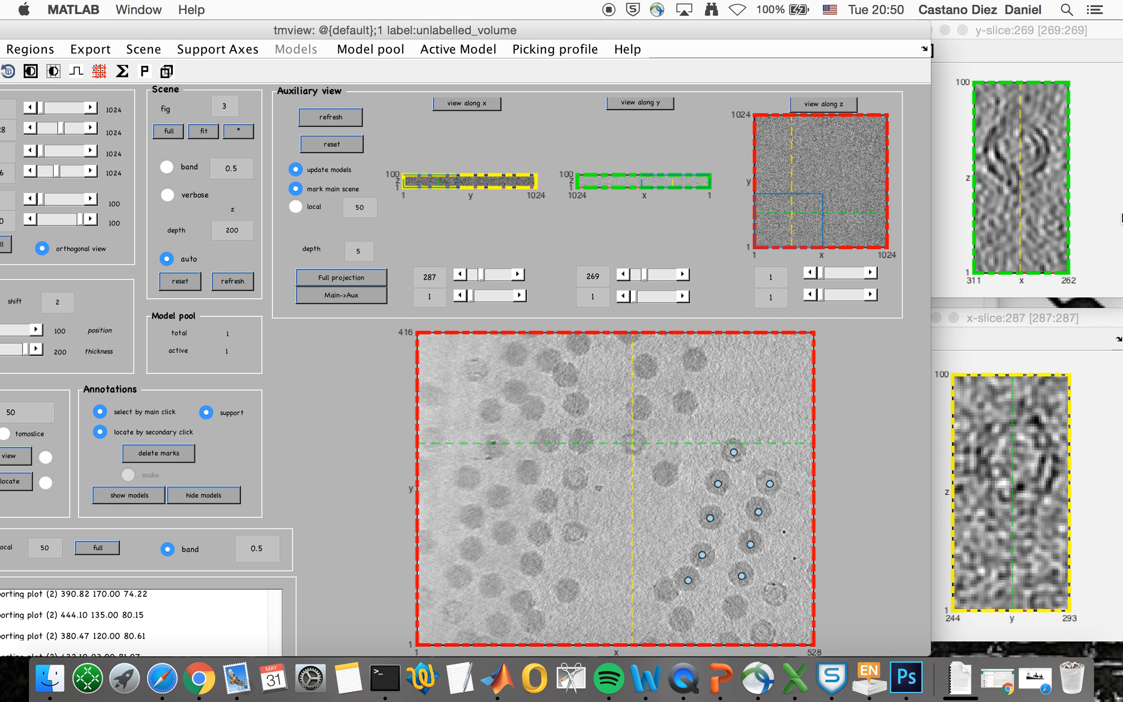
{"action": "left_click", "coordinate": [1013, 147]}
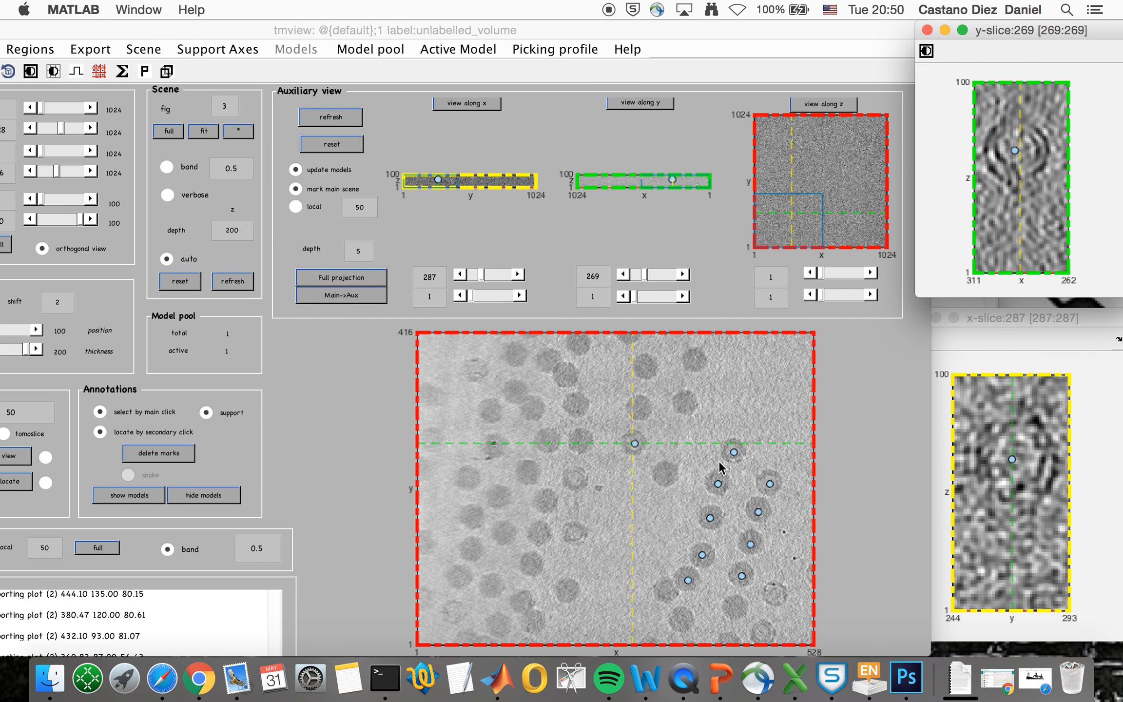
{"action": "left_click", "coordinate": [663, 471]}
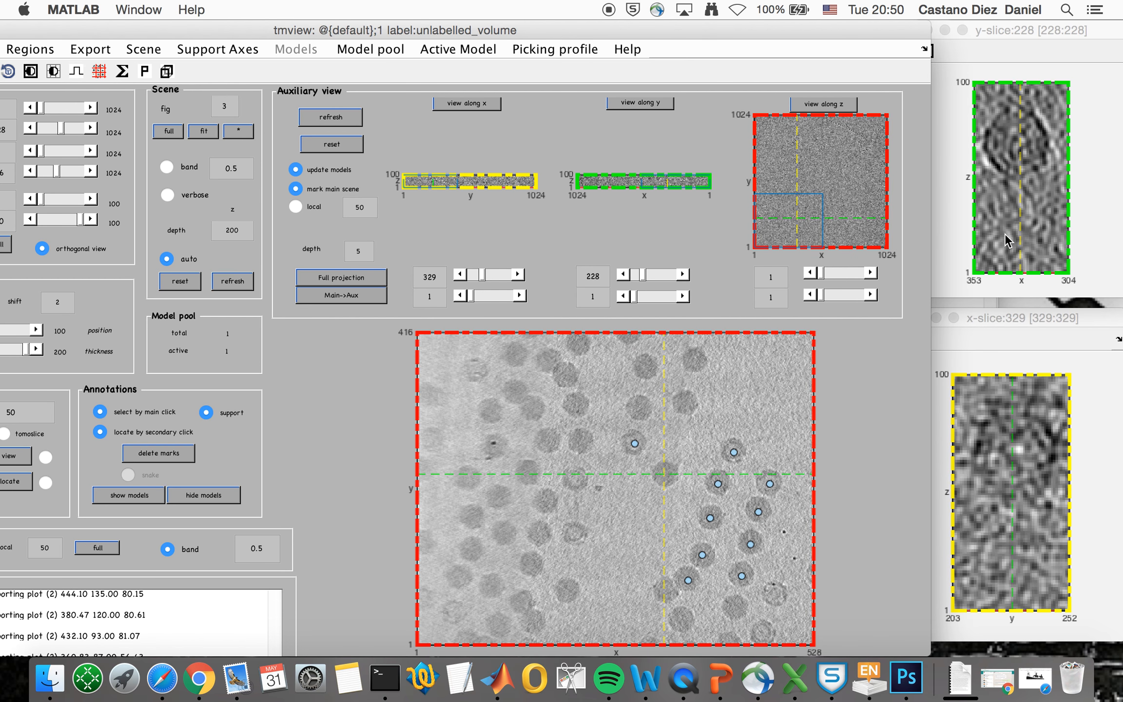
{"action": "left_click", "coordinate": [1016, 145]}
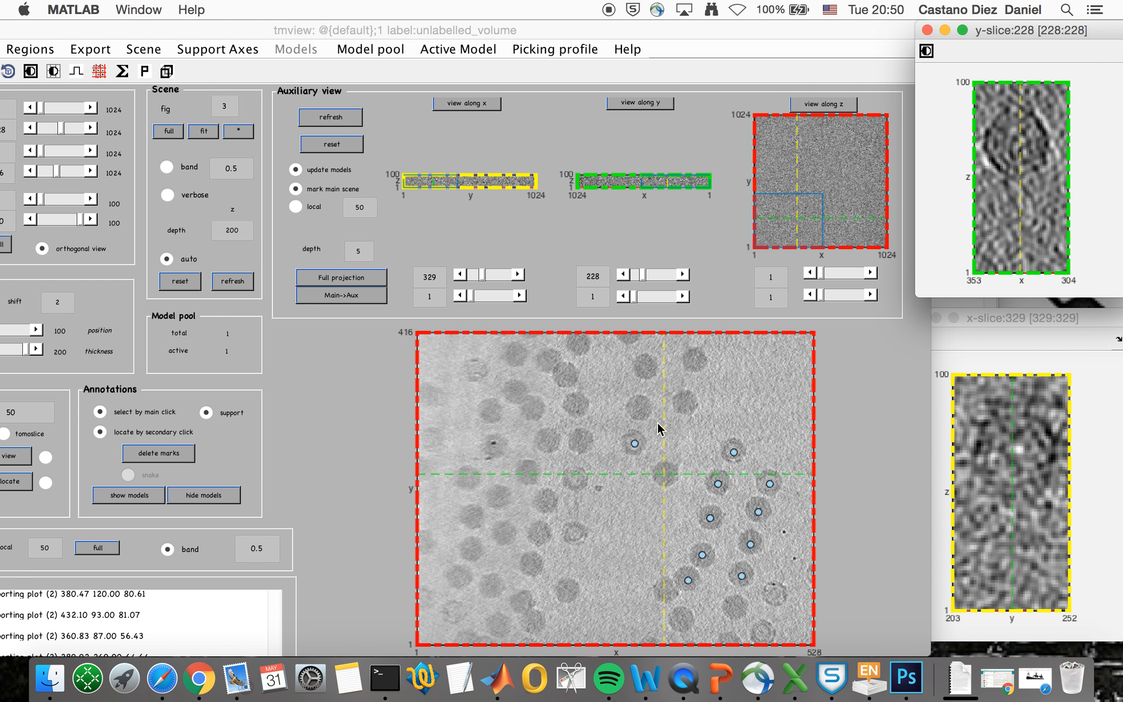
Locate the particles near x 210, y 149 and x 213, y 221, and mark each centre in its y slice.
{"action": "left_click", "coordinate": [574, 539]}
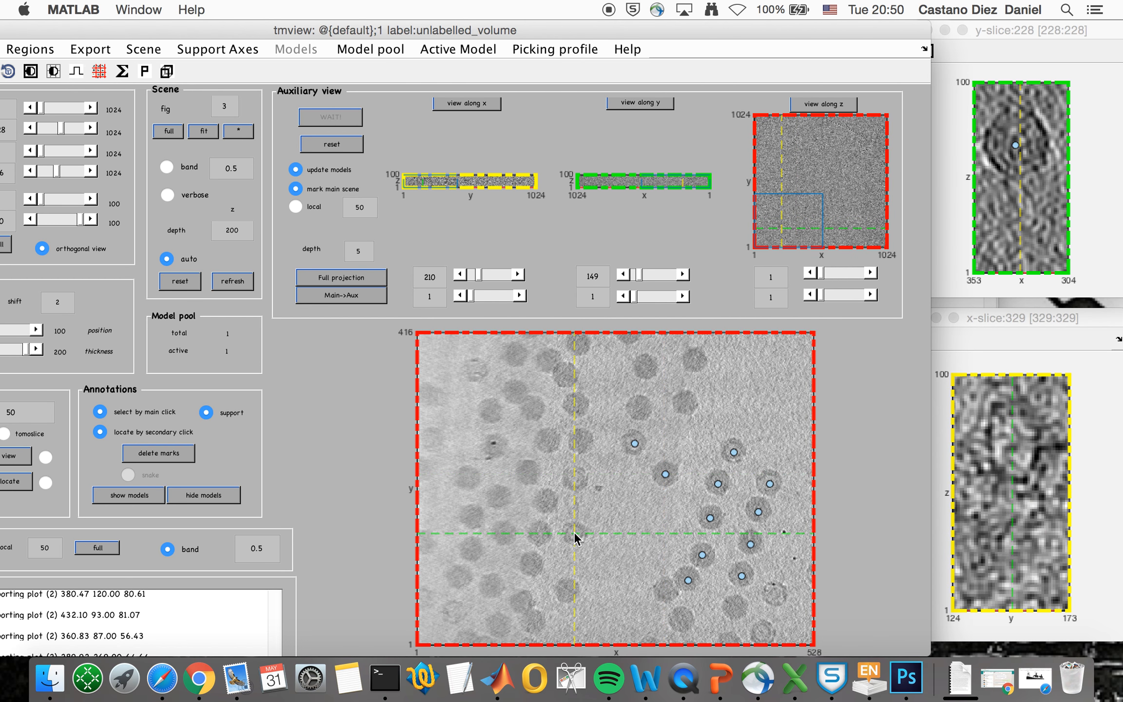
{"action": "left_click", "coordinate": [1019, 135]}
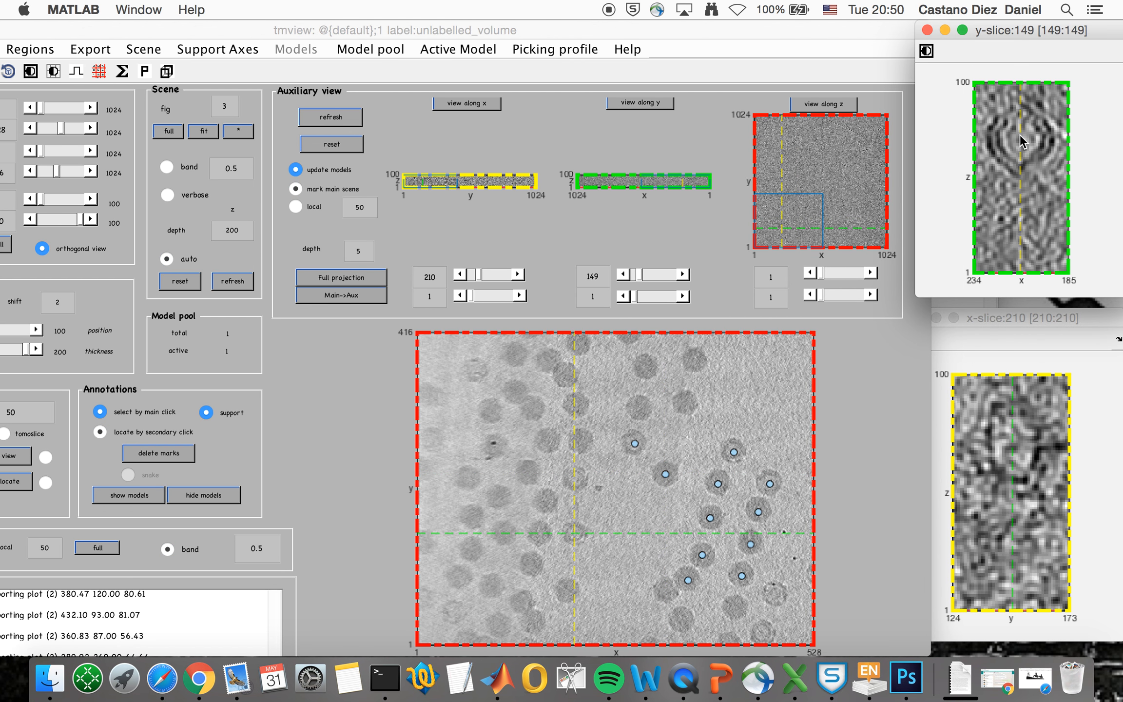
{"action": "left_click", "coordinate": [574, 476]}
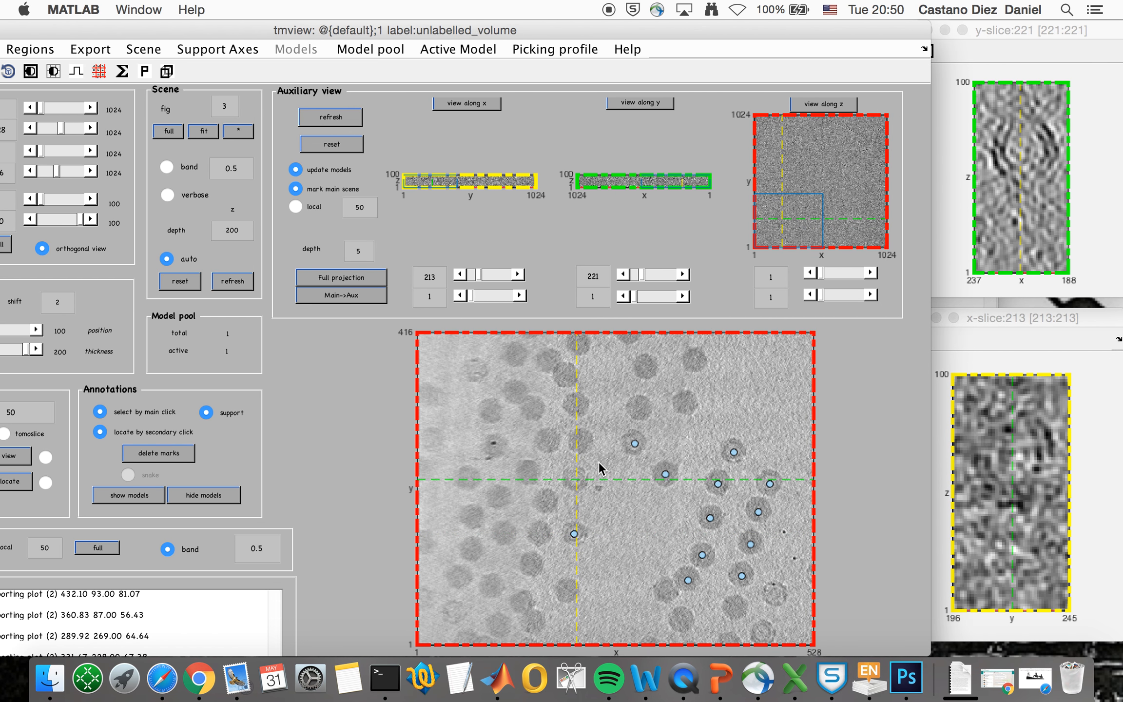
{"action": "left_click", "coordinate": [1022, 155]}
{"action": "left_click", "coordinate": [1022, 155]}
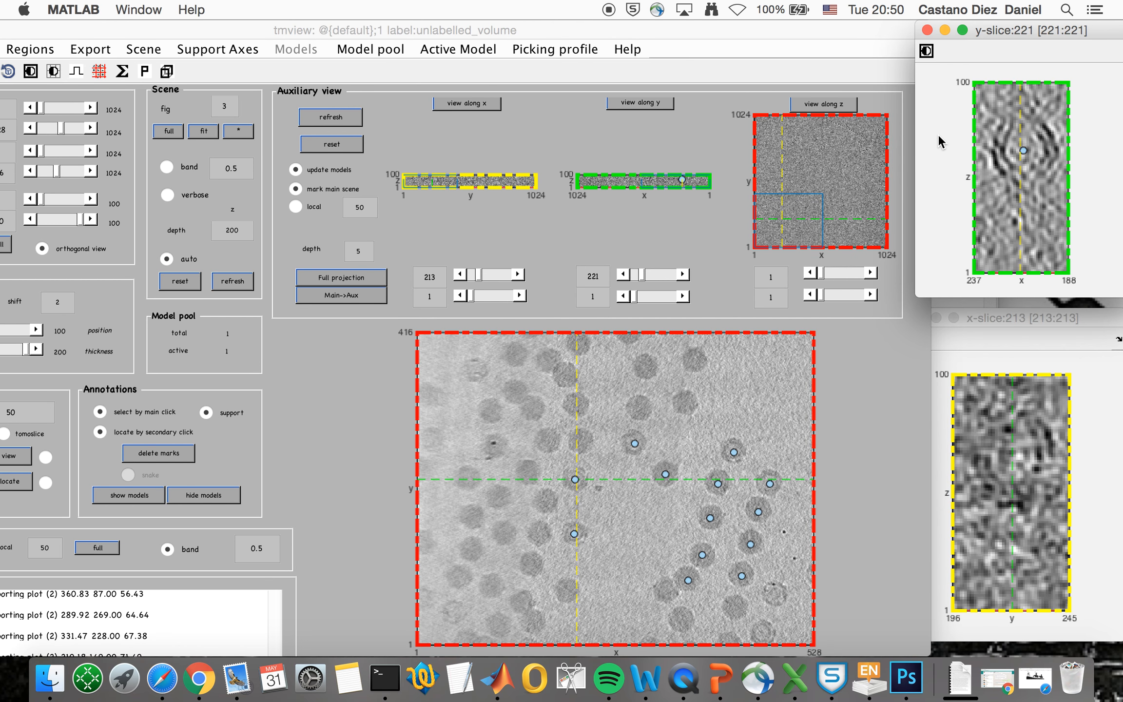
Update the active model's crop points and save the model into the catalogue on disk.
{"action": "left_click", "coordinate": [472, 51]}
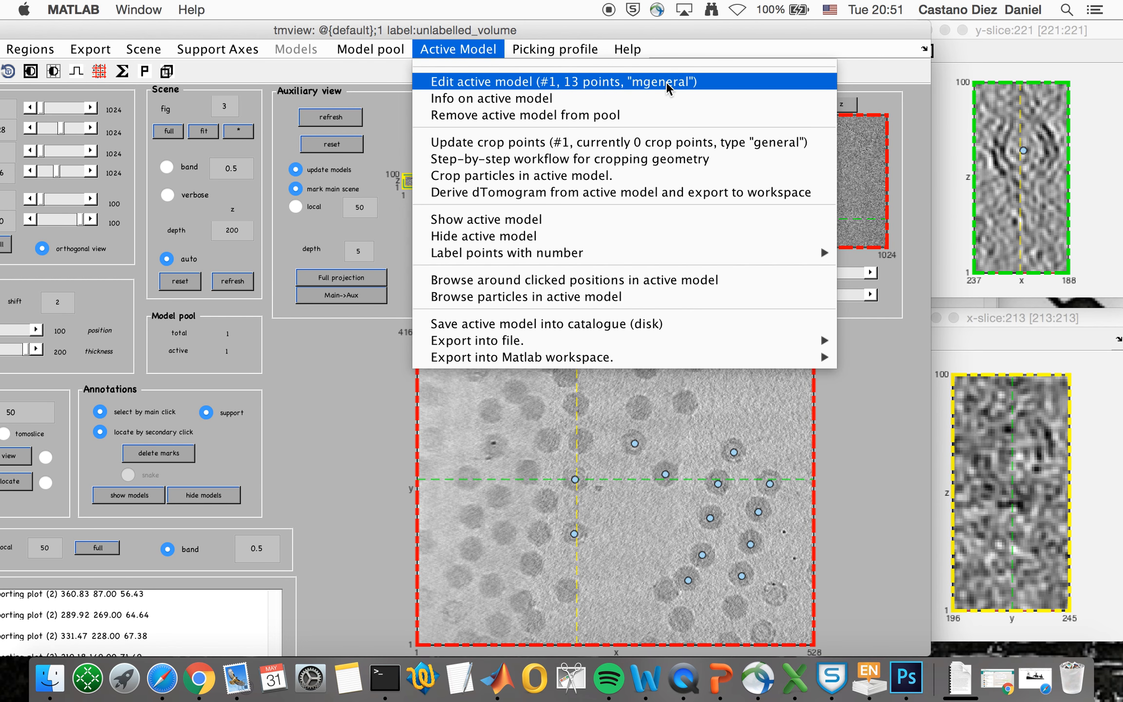
{"action": "left_click", "coordinate": [654, 142]}
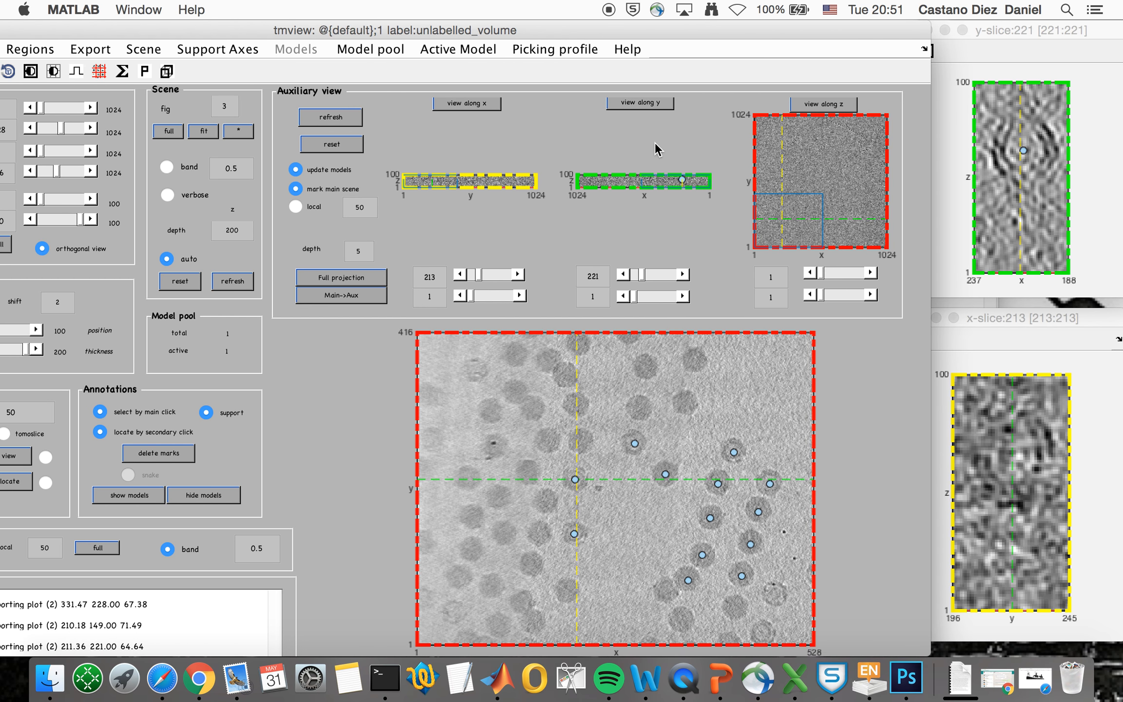
{"action": "left_click", "coordinate": [478, 51]}
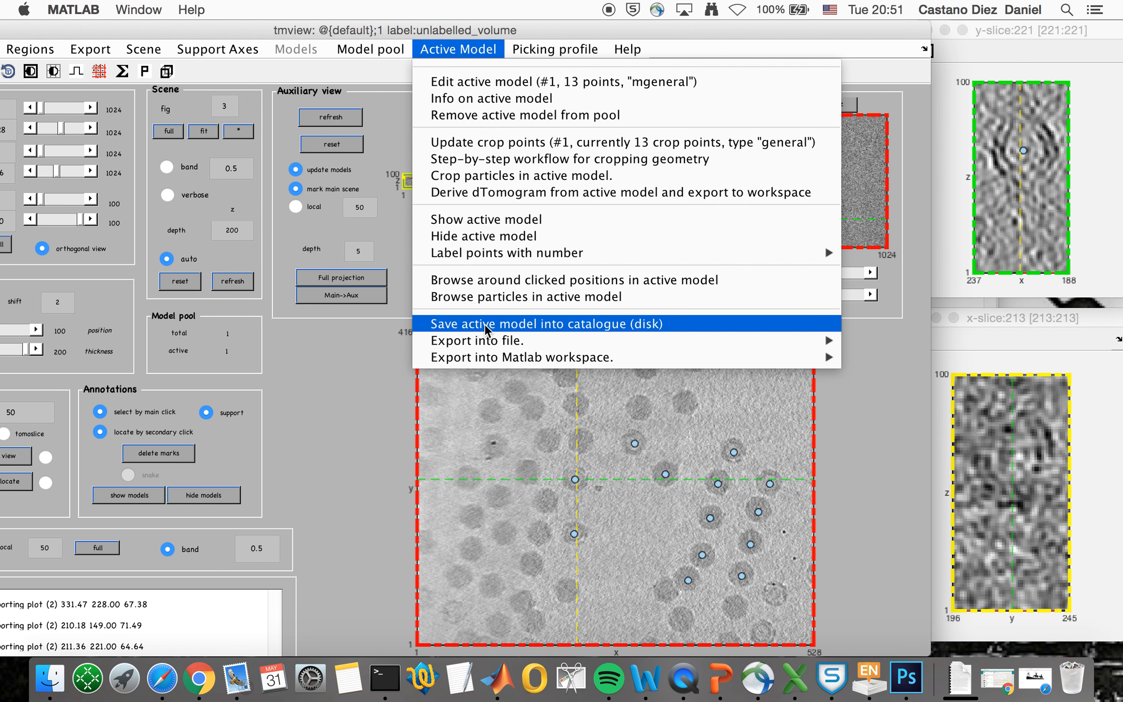
{"action": "left_click", "coordinate": [484, 324]}
Crop the active model's particles from prd1.mrc into the prd1_Particles data folder with a sidelength of 64.
{"action": "left_click", "coordinate": [497, 50]}
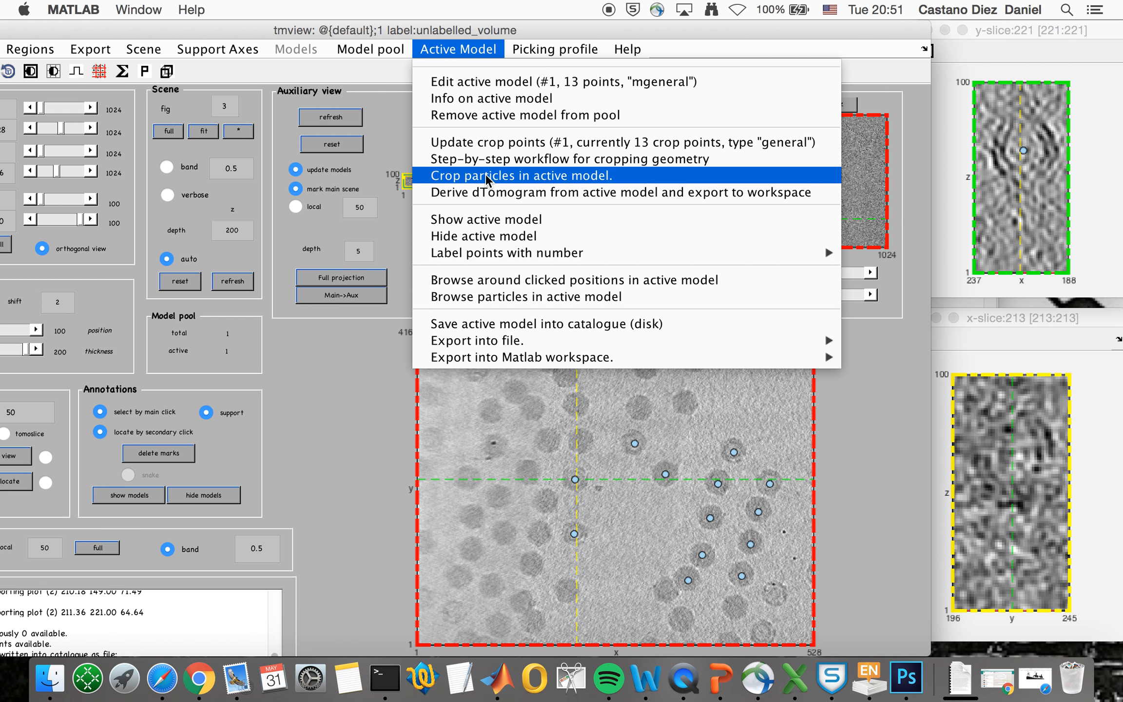
{"action": "left_click", "coordinate": [618, 180]}
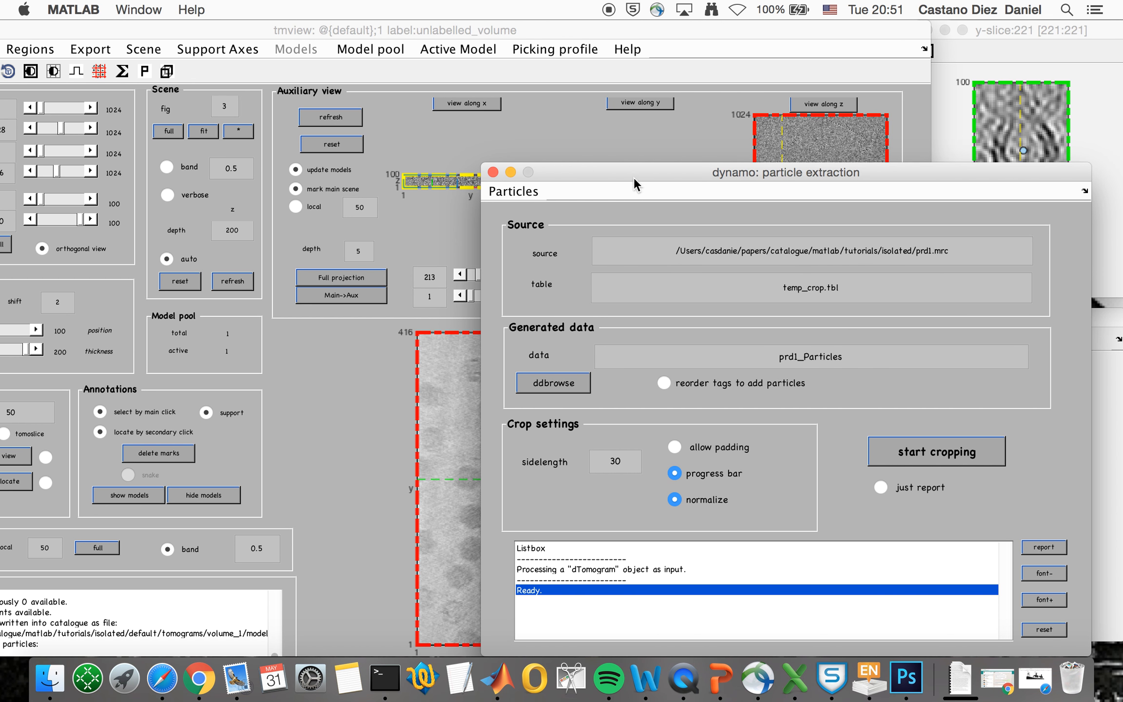
{"action": "left_click_drag", "start_coordinate": [644, 171], "coordinate": [595, 21]}
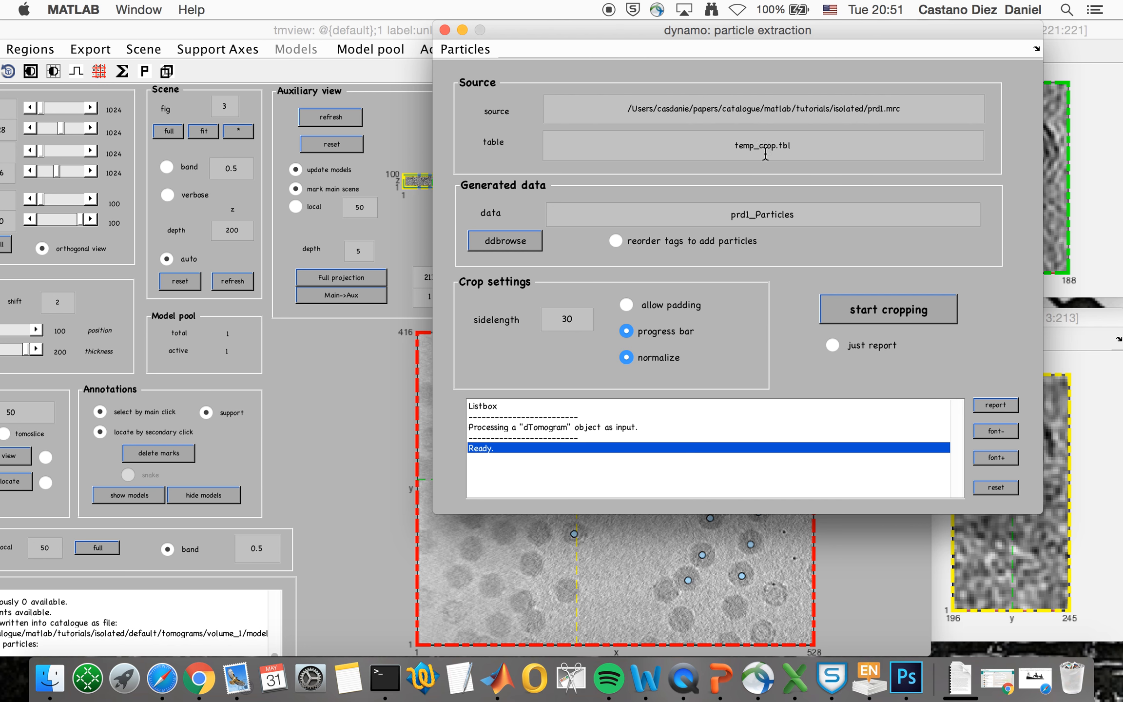
{"action": "left_click", "coordinate": [797, 214]}
{"action": "left_click_drag", "start_coordinate": [796, 215], "coordinate": [725, 216]}
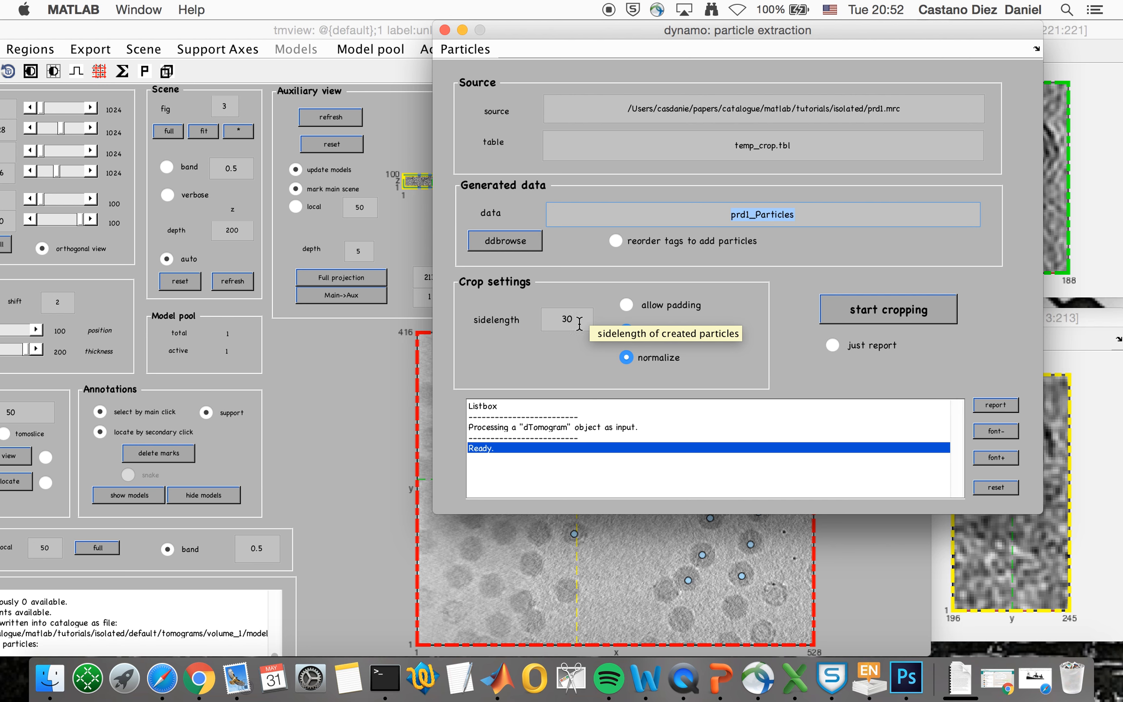
{"action": "left_click_drag", "start_coordinate": [582, 318], "coordinate": [560, 318]}
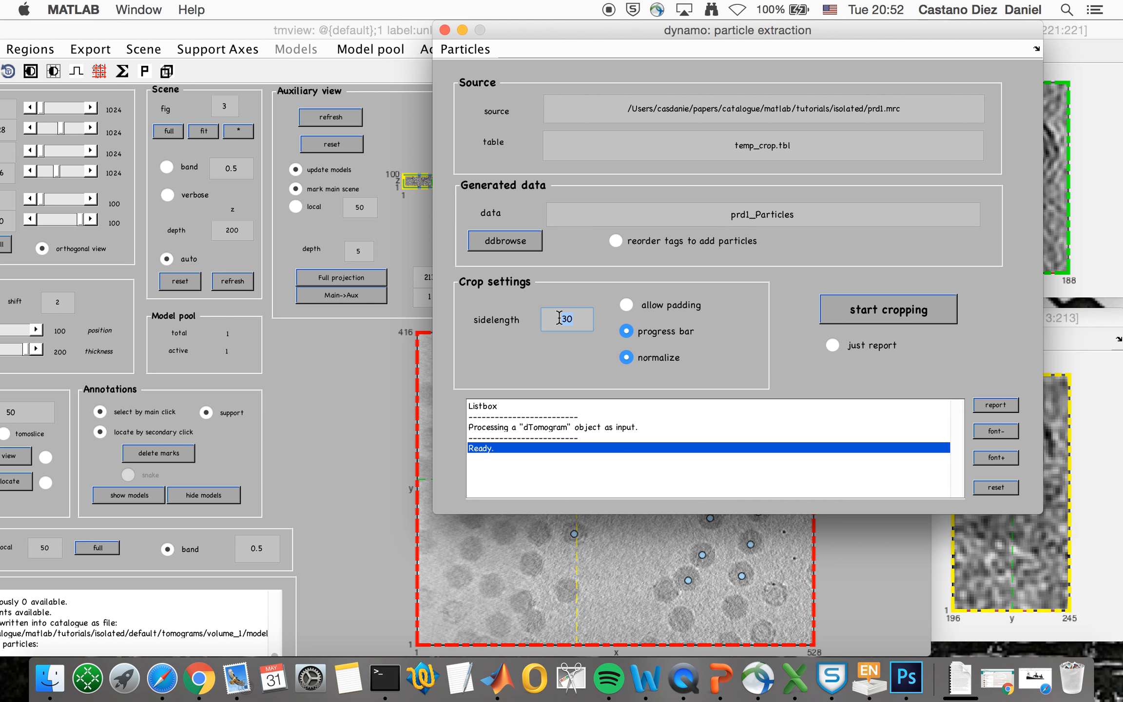
{"action": "type", "text": "64"}
{"action": "left_click", "coordinate": [876, 314]}
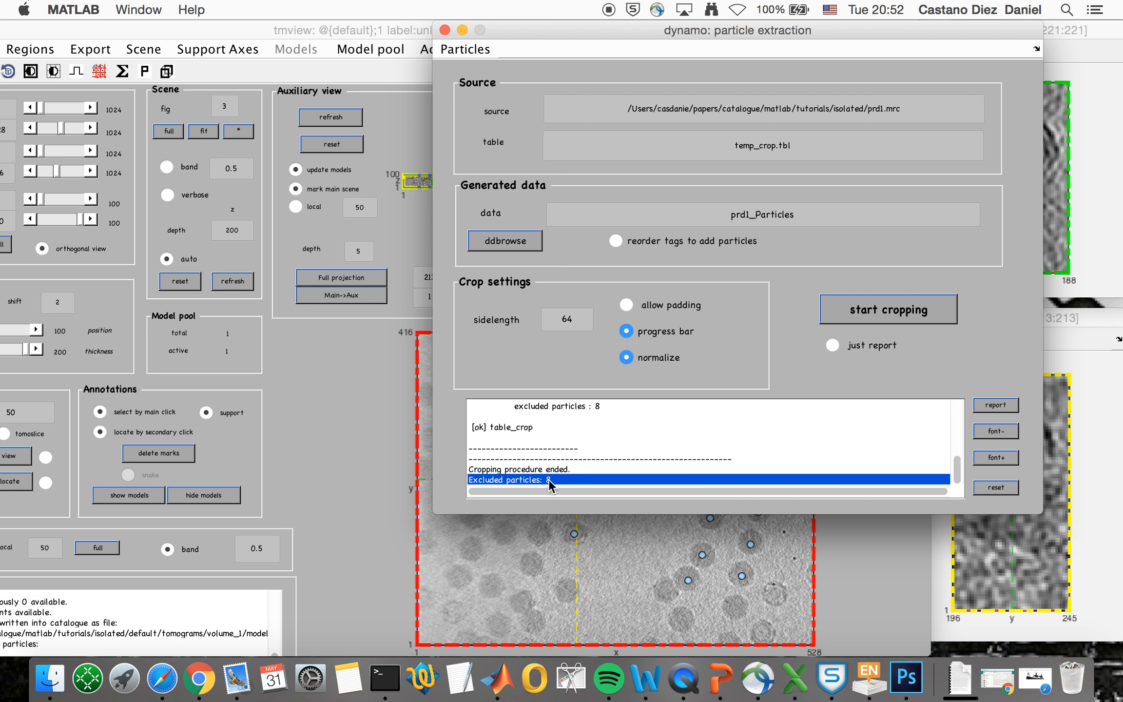
Open the prd1_Particles folder with its crop.tbl table in the data browser and depict all particles along z in a new figure.
{"action": "left_click", "coordinate": [520, 244]}
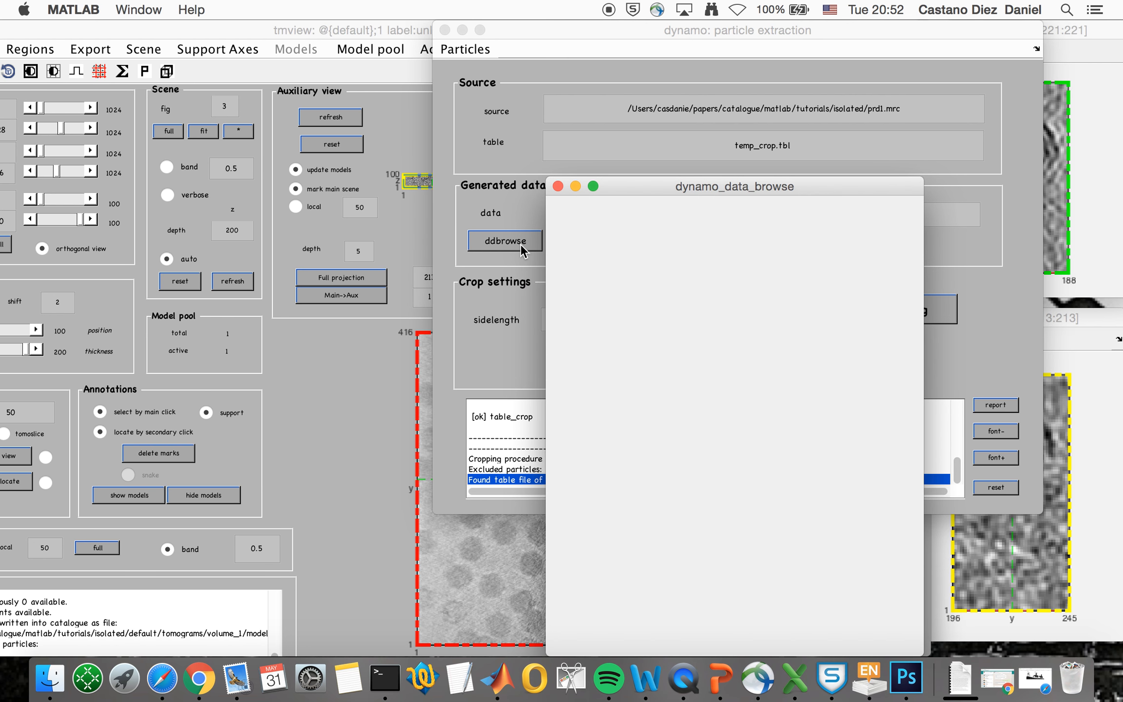
{"action": "left_click", "coordinate": [793, 247]}
{"action": "left_click", "coordinate": [721, 276]}
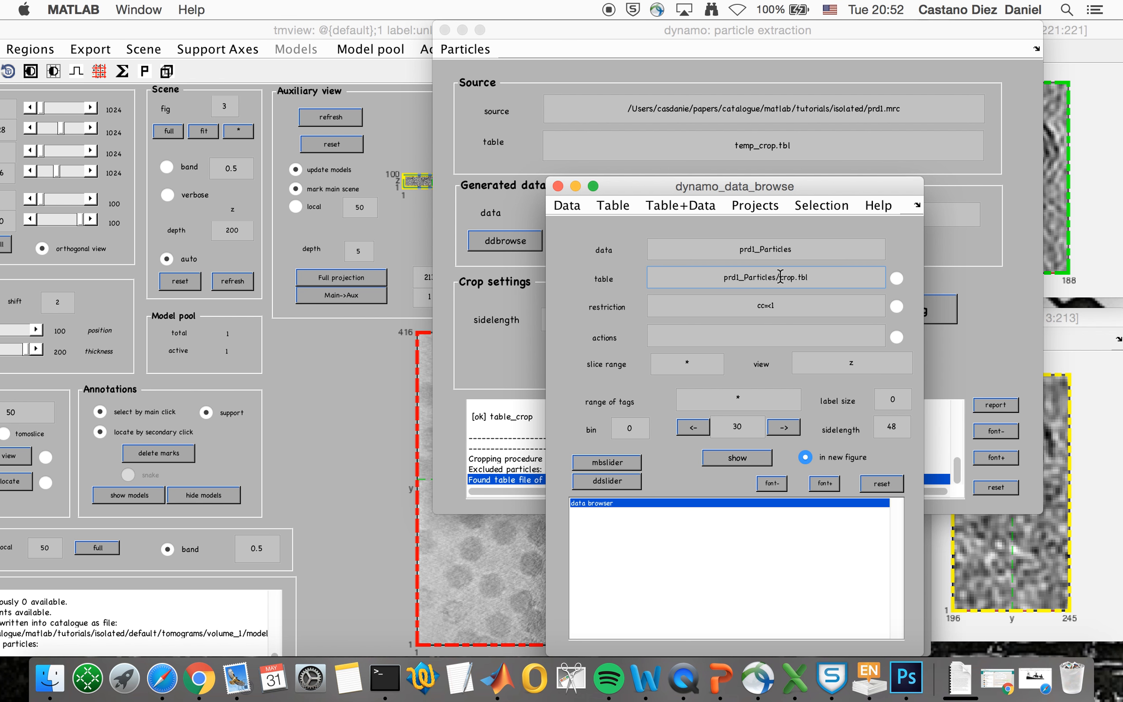
{"action": "left_click_drag", "start_coordinate": [822, 181], "coordinate": [847, 76]}
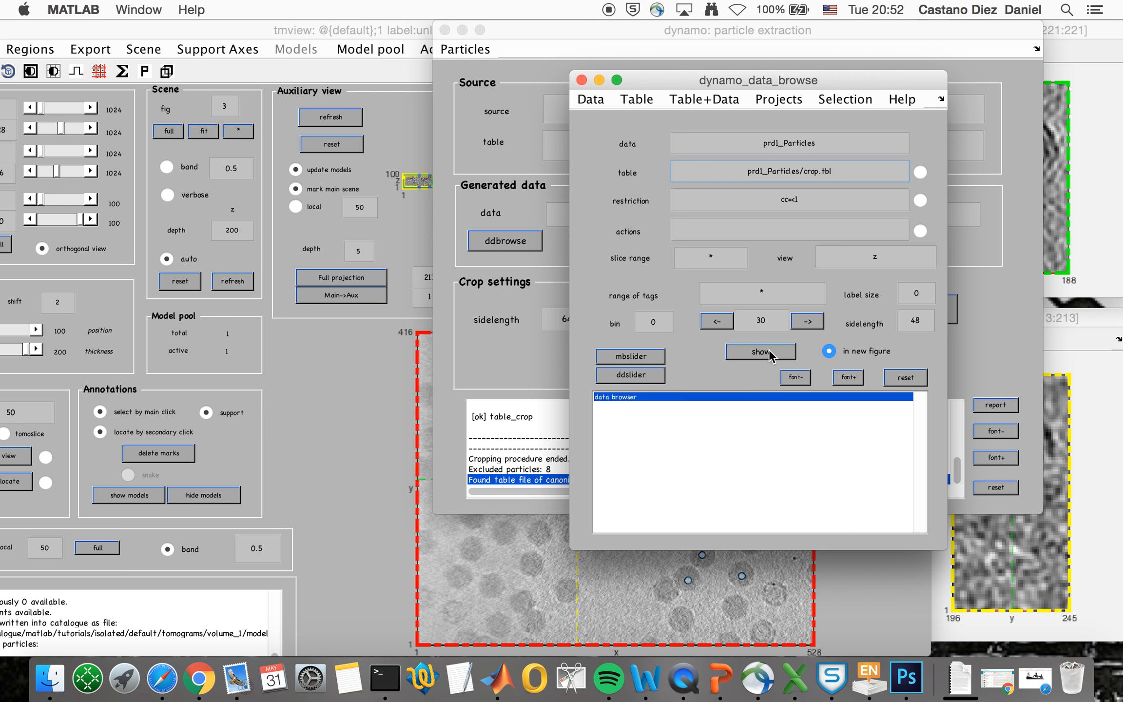
{"action": "left_click", "coordinate": [754, 295]}
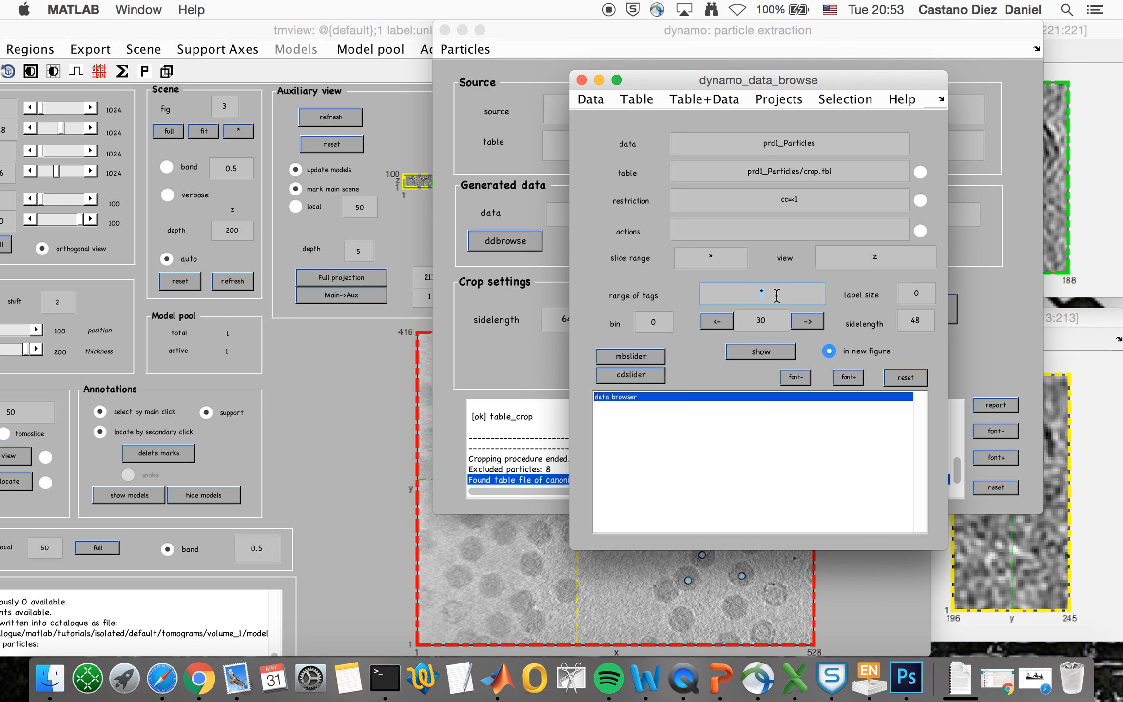
{"action": "left_click", "coordinate": [892, 259]}
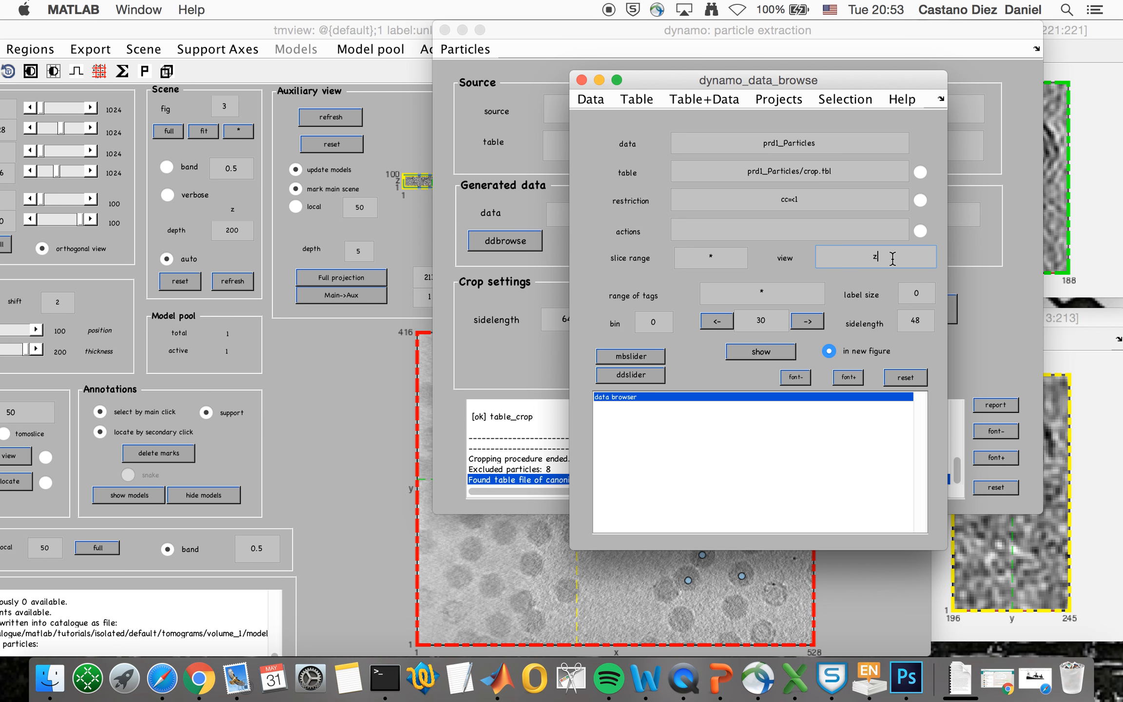
{"action": "left_click", "coordinate": [765, 350]}
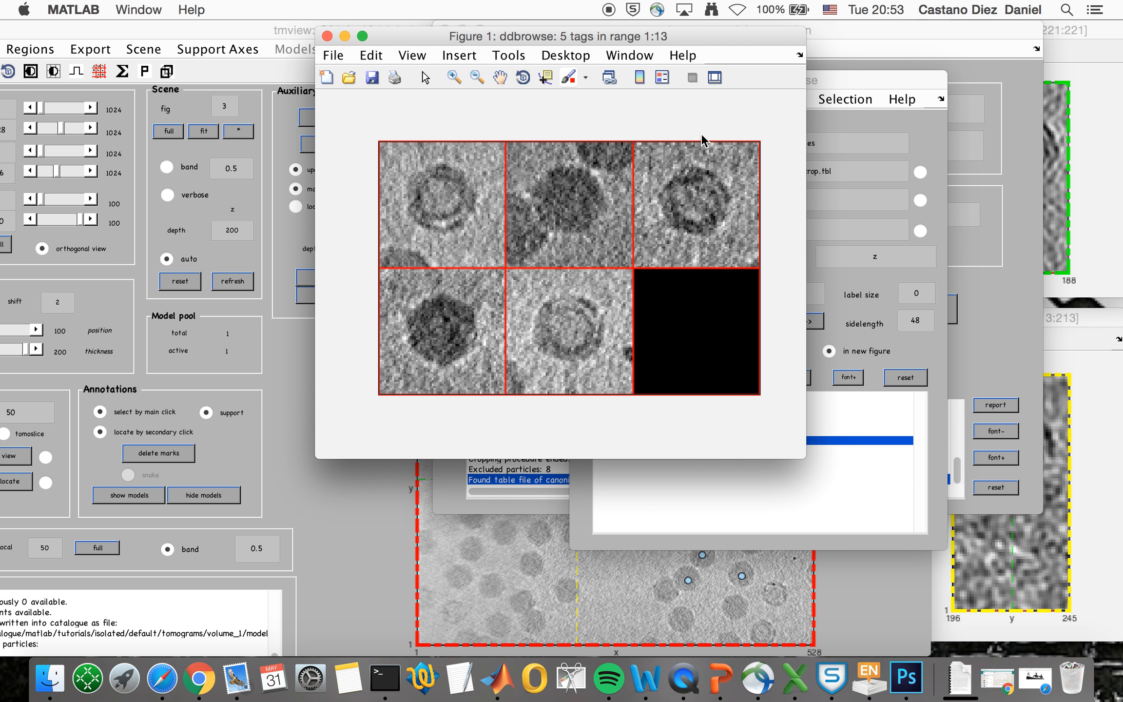
{"action": "left_click_drag", "start_coordinate": [692, 40], "coordinate": [381, 47]}
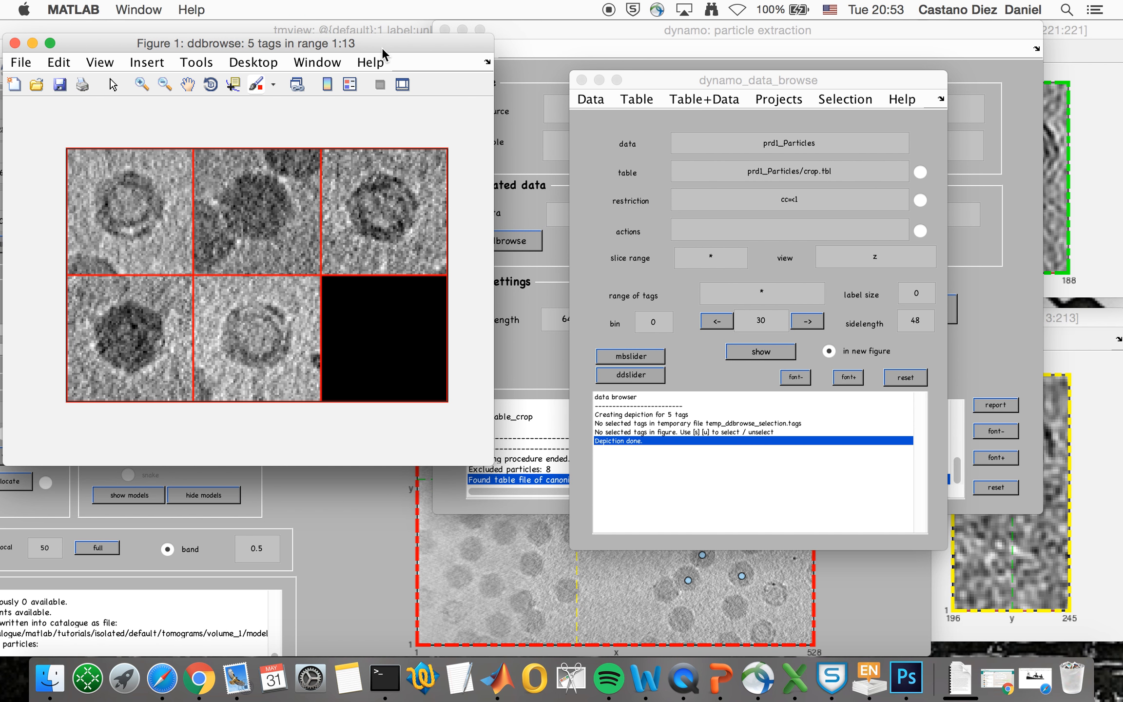
Set the data browser's view to y and depict all cropped particles in another new figure.
{"action": "left_click", "coordinate": [899, 263]}
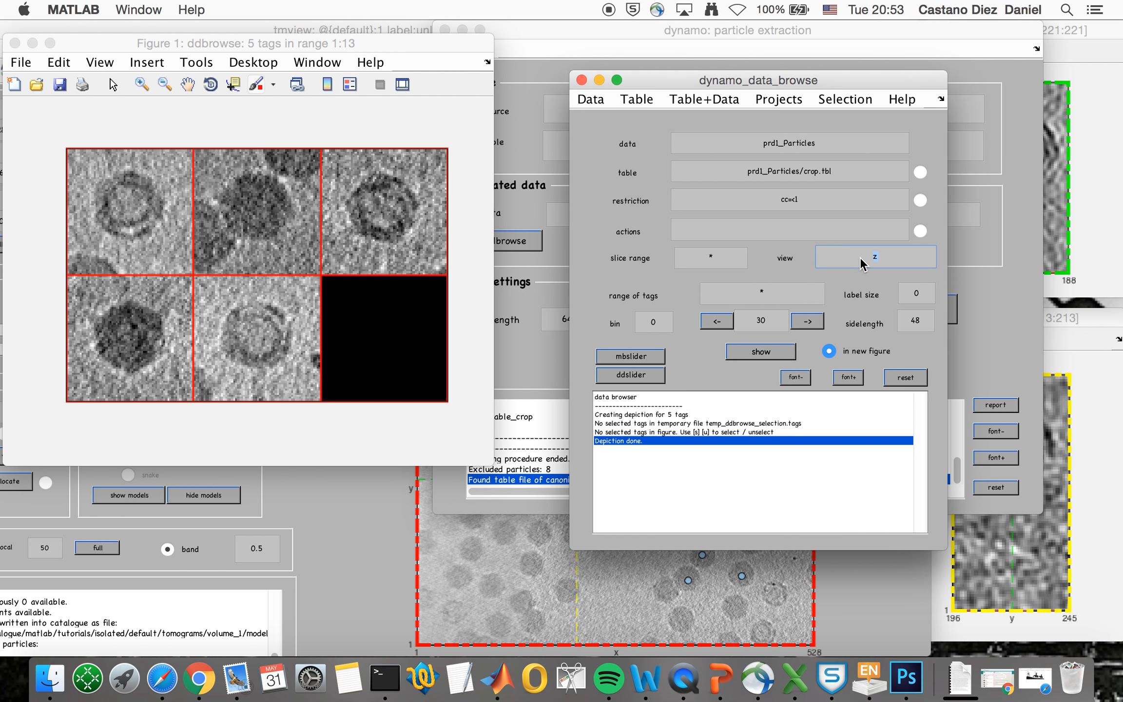
{"action": "type", "text": "y"}
{"action": "left_click", "coordinate": [772, 358]}
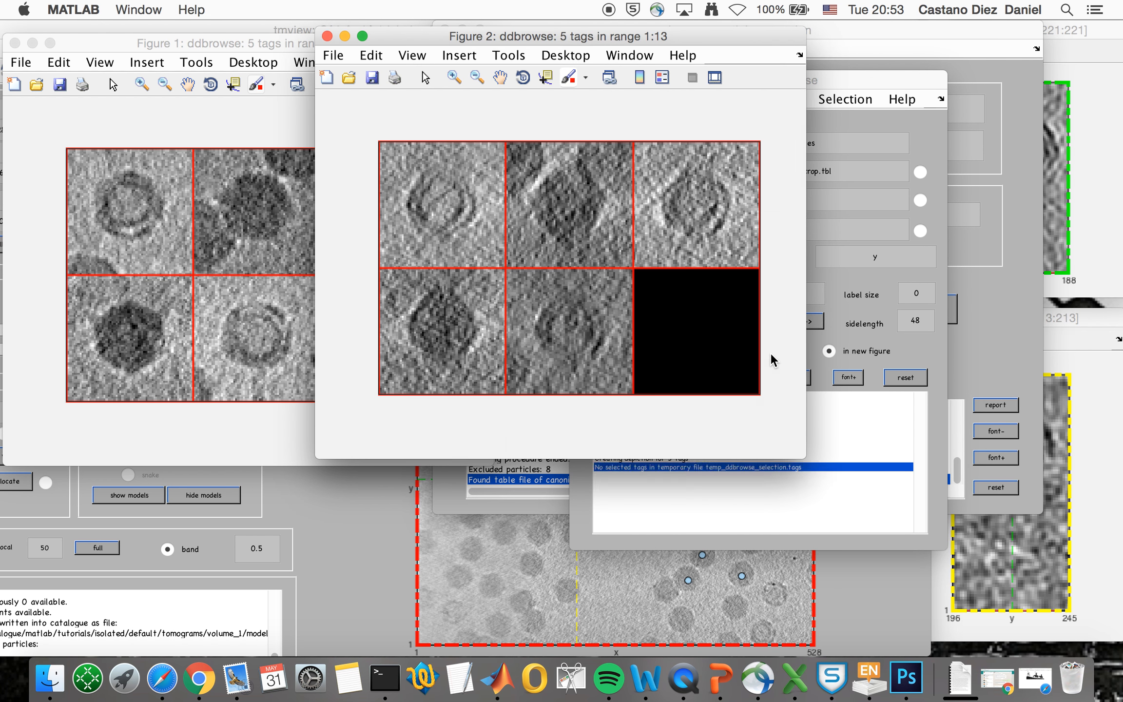
In the y-view figure, view the first particle's unaligned slices and the table properties of the third particle in the upper row.
{"action": "right_click", "coordinate": [461, 209]}
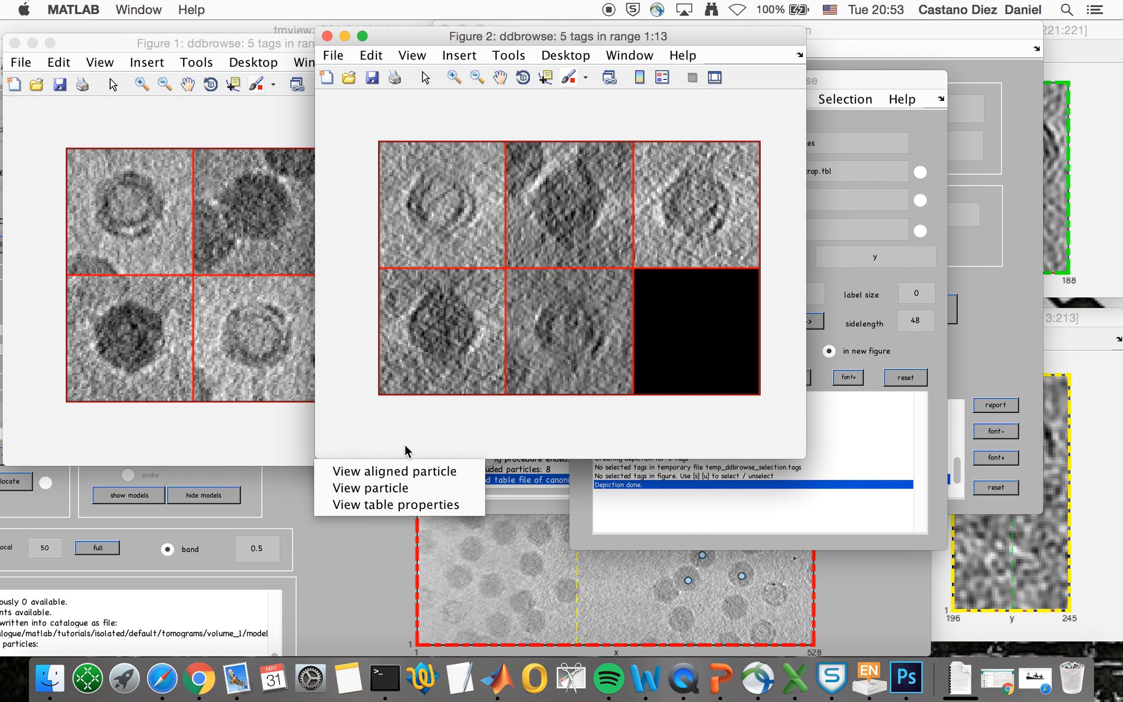
{"action": "left_click", "coordinate": [402, 490]}
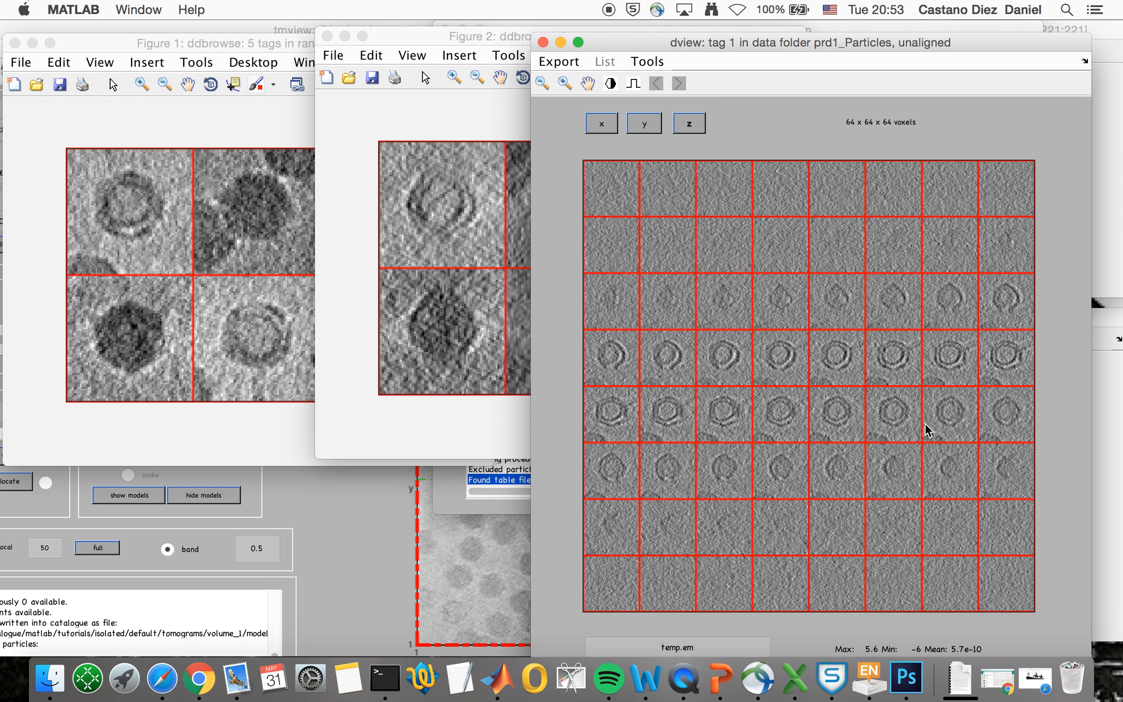
{"action": "left_click", "coordinate": [487, 110]}
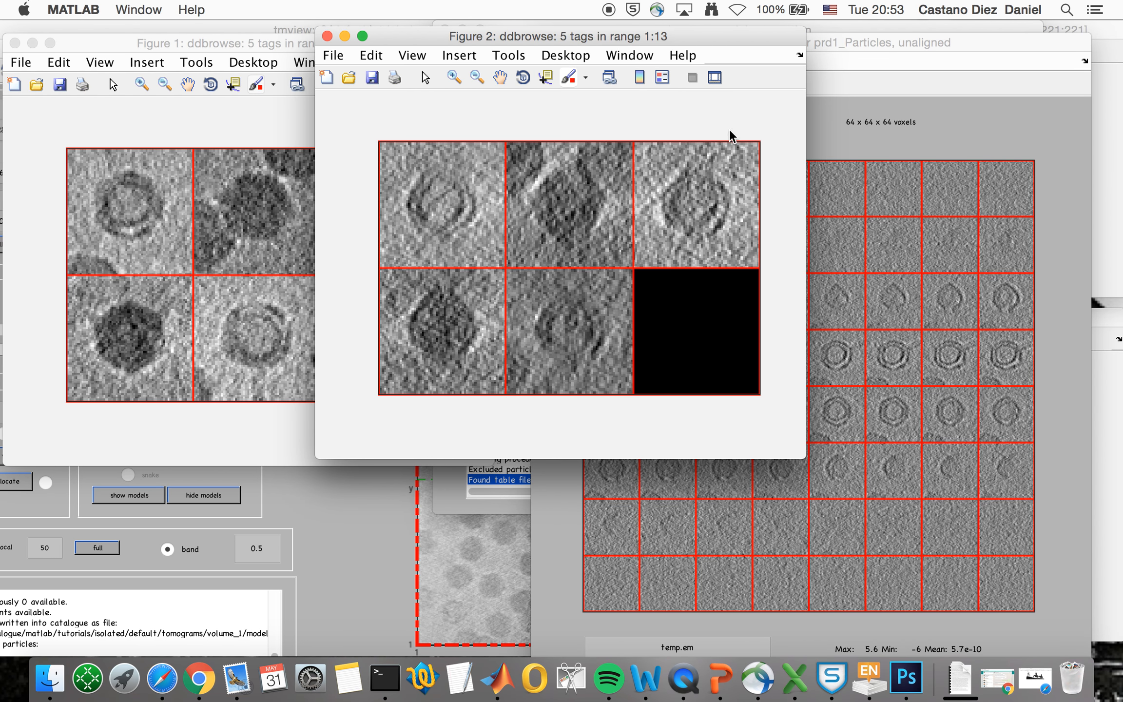
{"action": "right_click", "coordinate": [723, 207]}
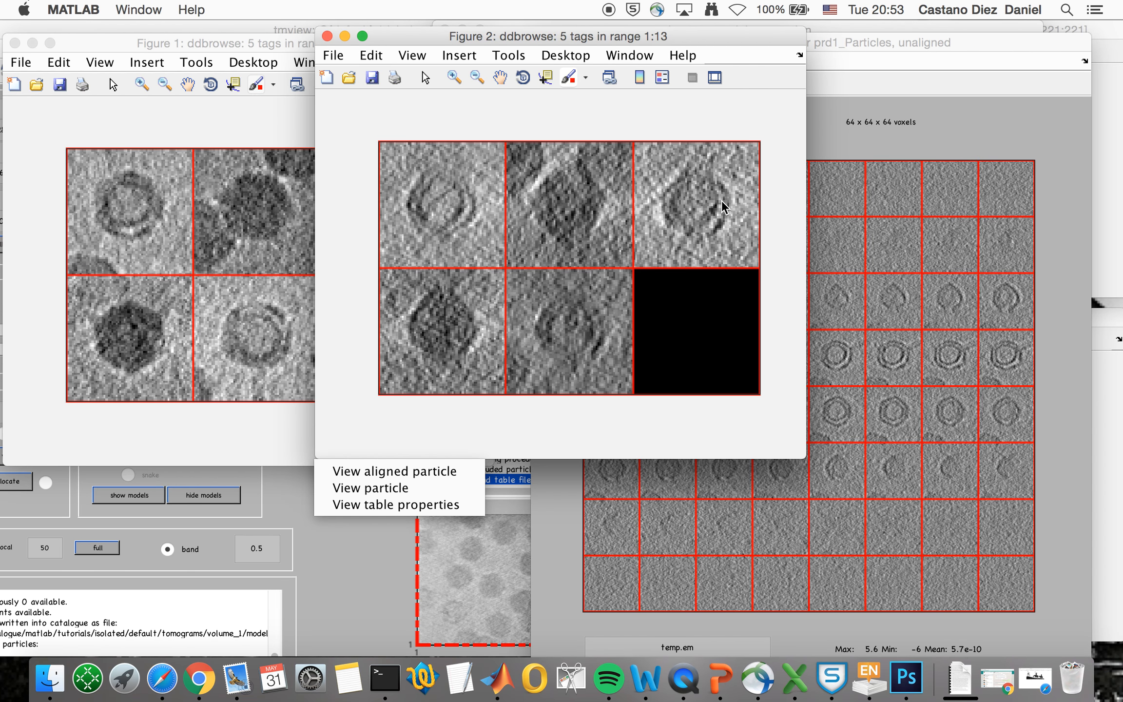
{"action": "left_click", "coordinate": [457, 509]}
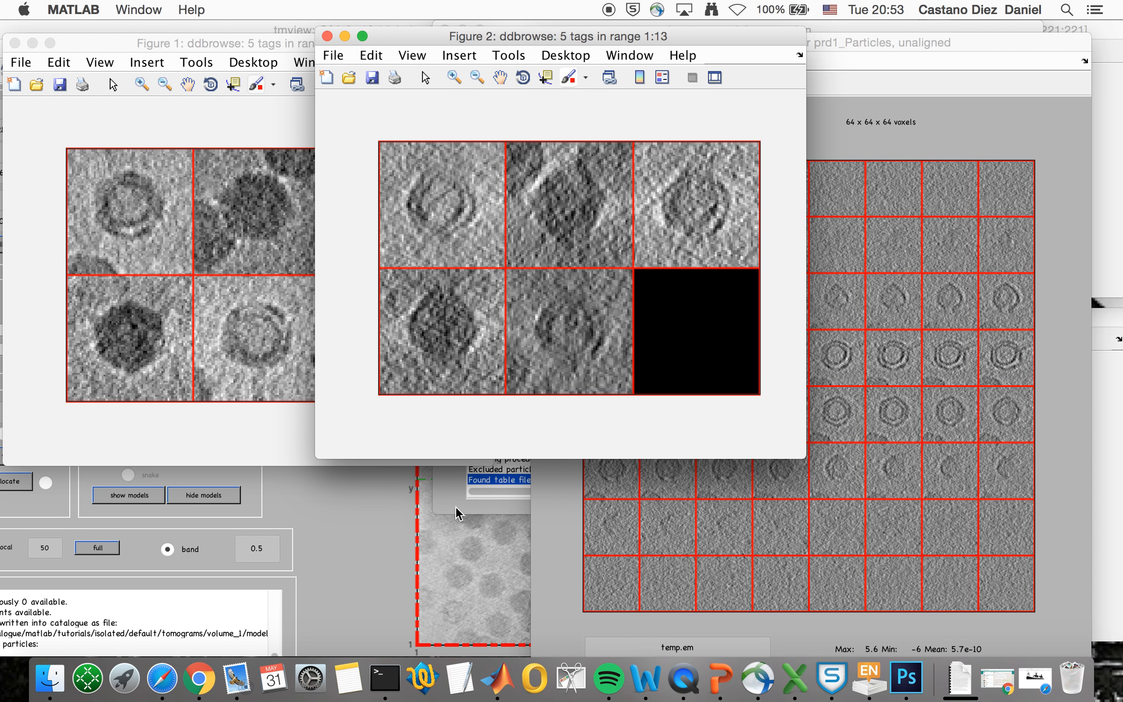
{"action": "left_click_drag", "start_coordinate": [709, 41], "coordinate": [870, 44]}
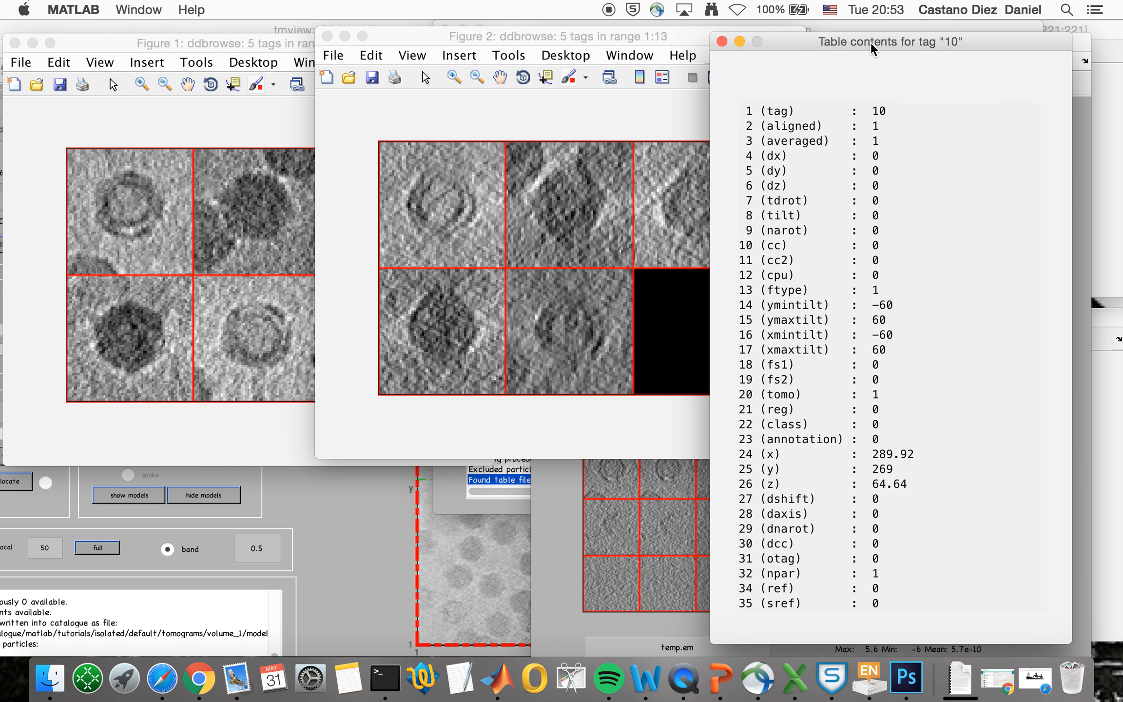
{"action": "left_click", "coordinate": [721, 41]}
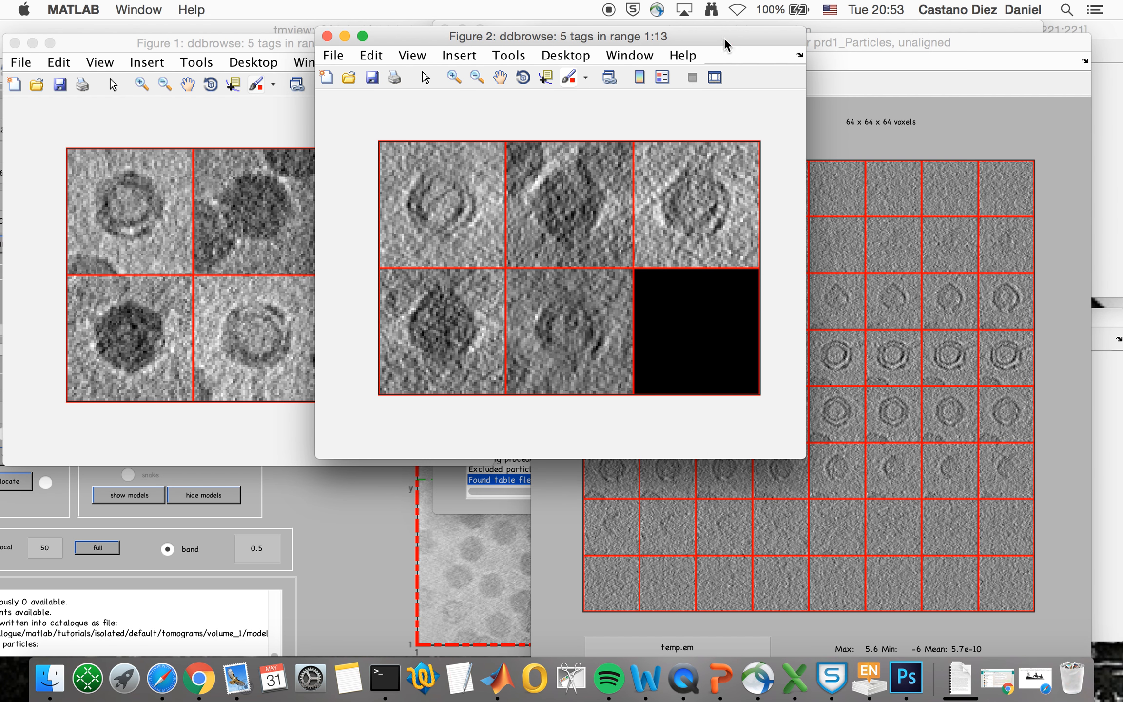
Close the first particle's slice view and both particle depiction figures.
{"action": "left_click", "coordinate": [555, 573]}
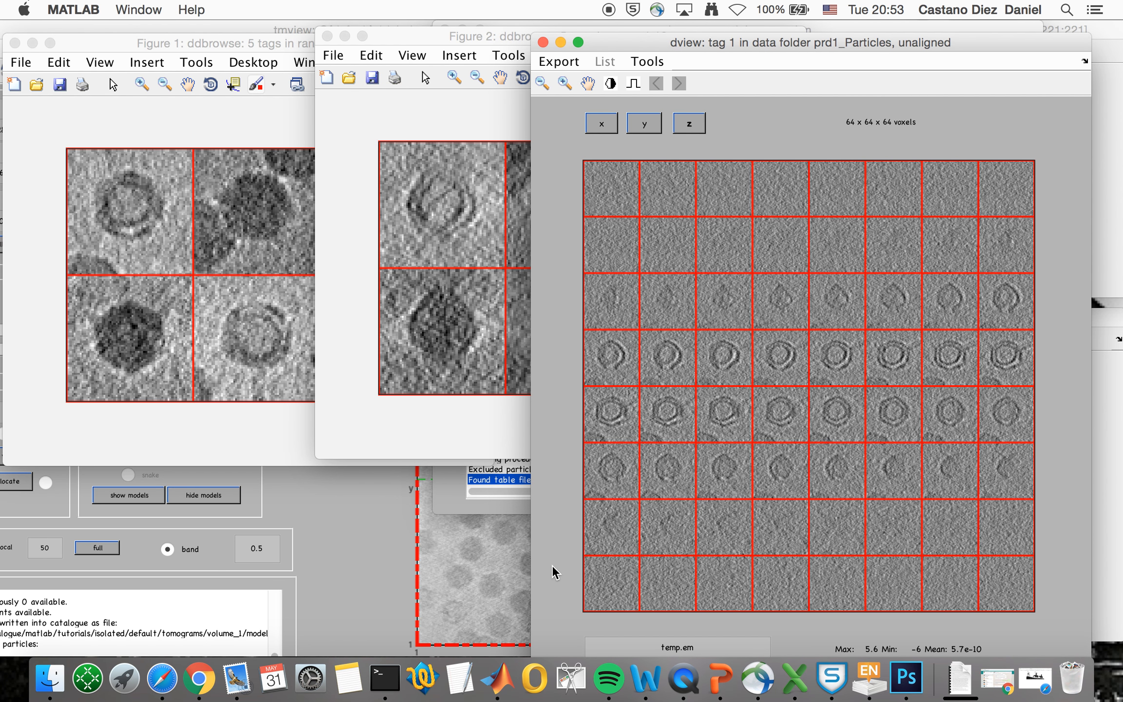
{"action": "left_click", "coordinate": [543, 42]}
{"action": "left_click", "coordinate": [333, 37]}
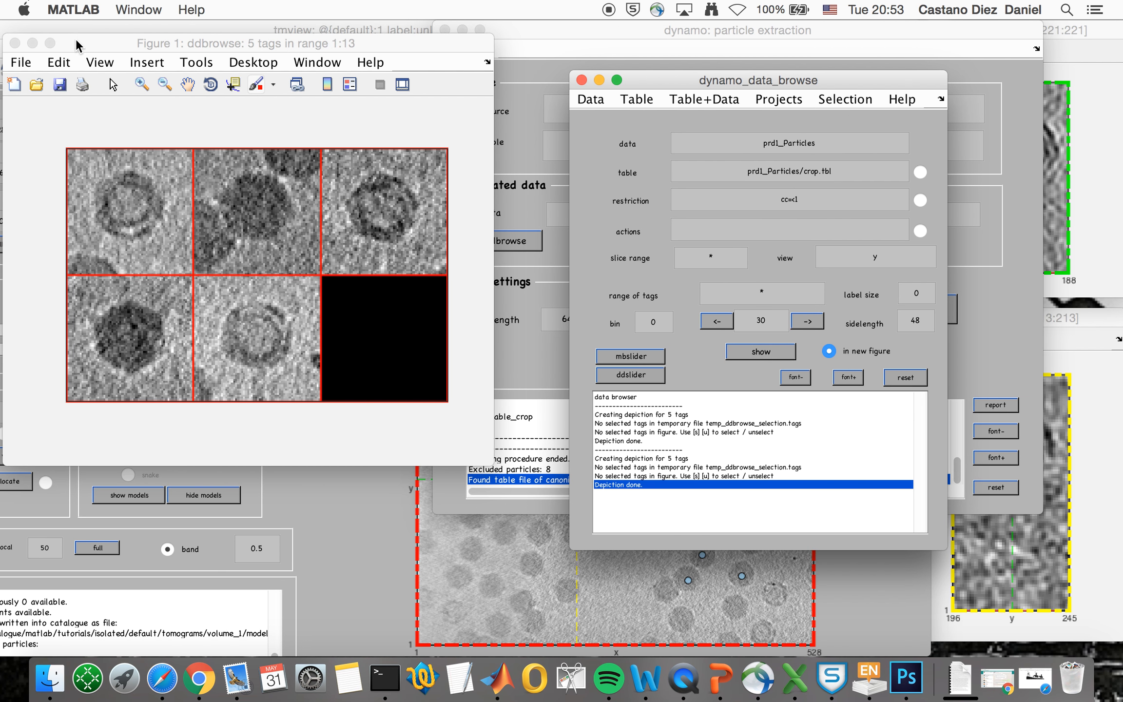
{"action": "left_click_drag", "start_coordinate": [76, 42], "coordinate": [147, 45]}
{"action": "left_click", "coordinate": [103, 45]}
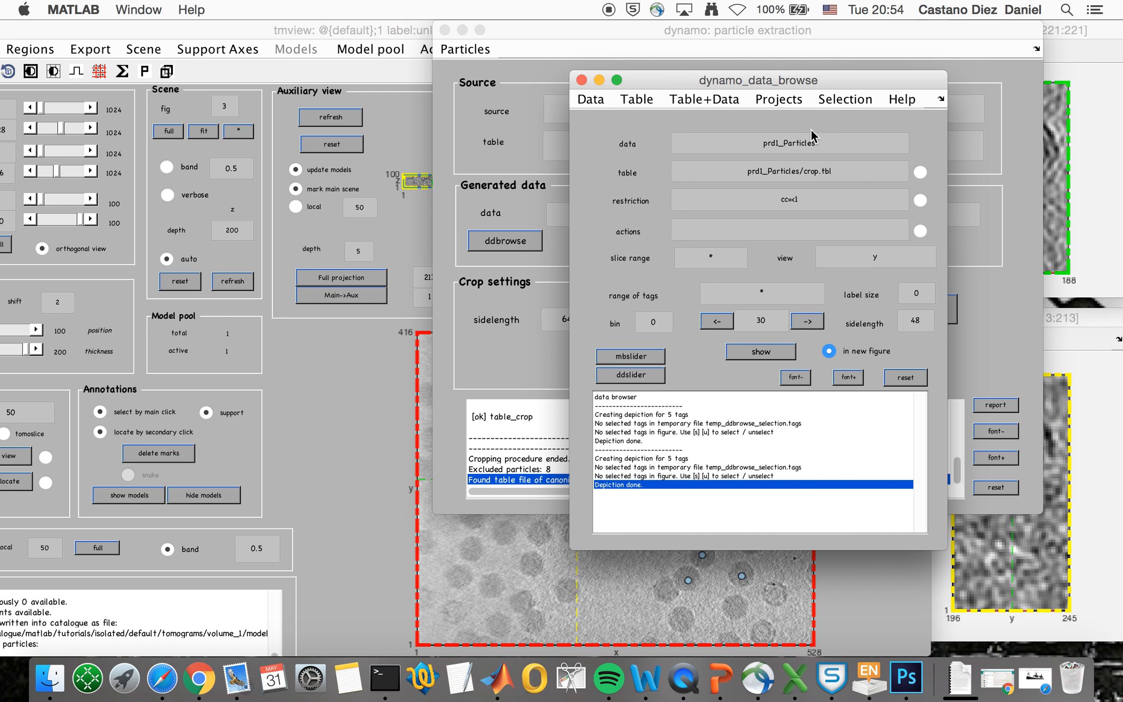
Review the data folder and table names in the data browser, then close it, the particle extraction window and the tomogram viewer.
{"action": "left_click_drag", "start_coordinate": [823, 143], "coordinate": [759, 142]}
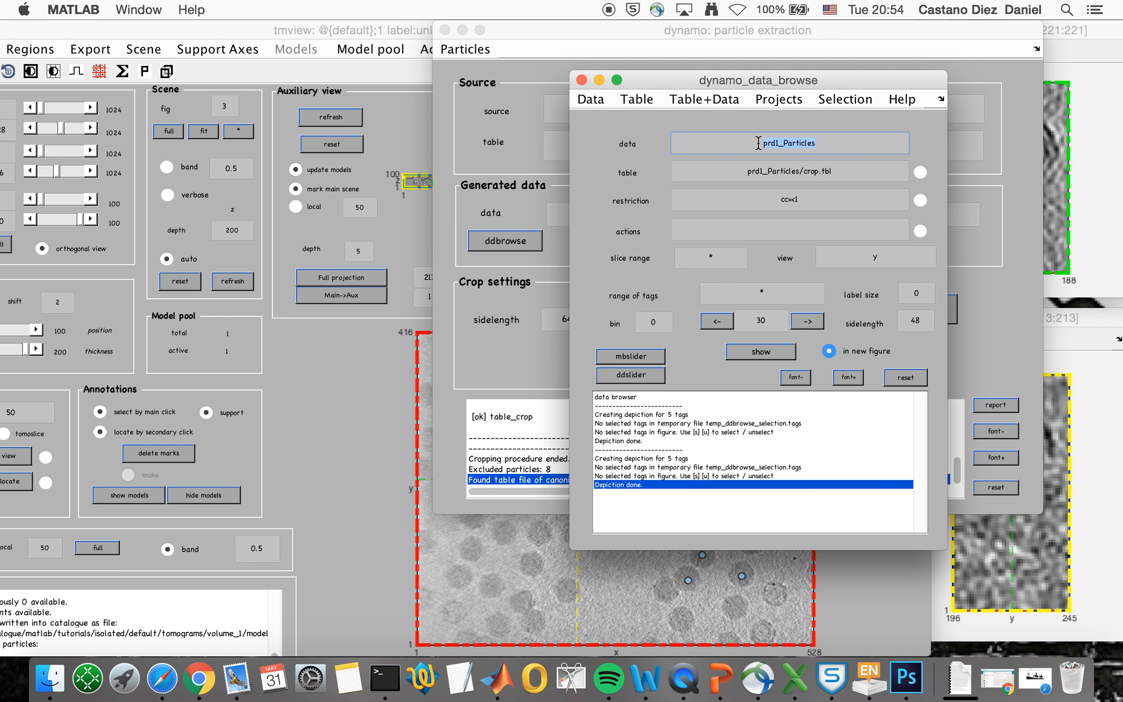
{"action": "left_click", "coordinate": [844, 172]}
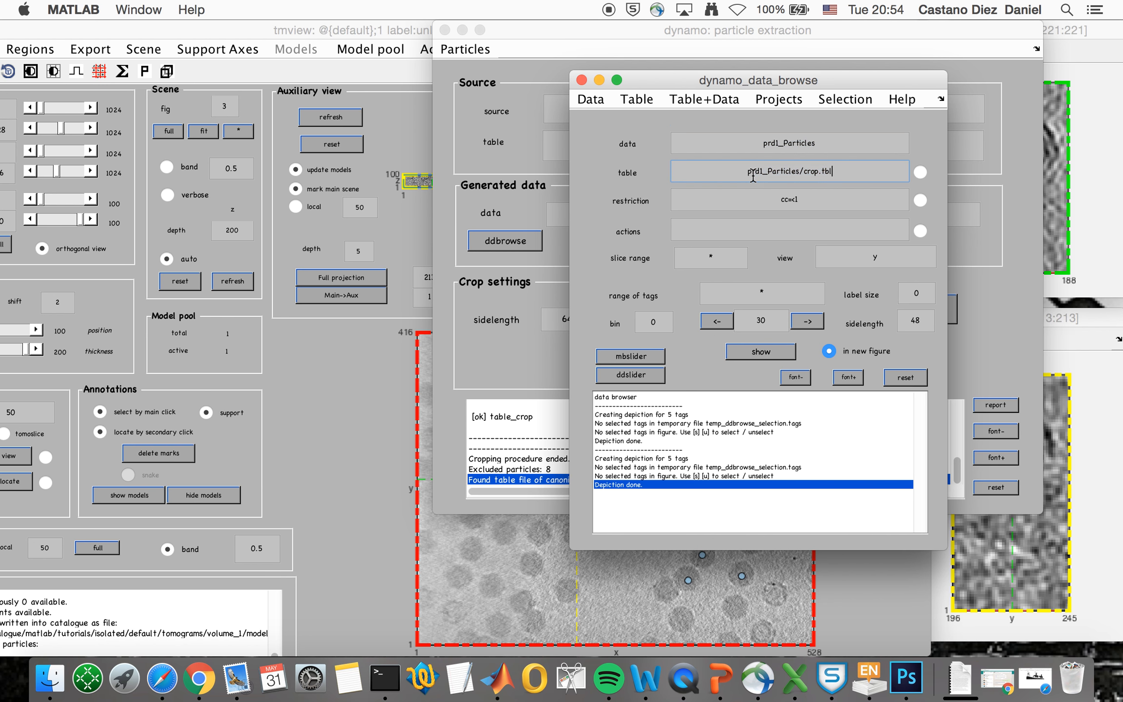
{"action": "left_click", "coordinate": [581, 80]}
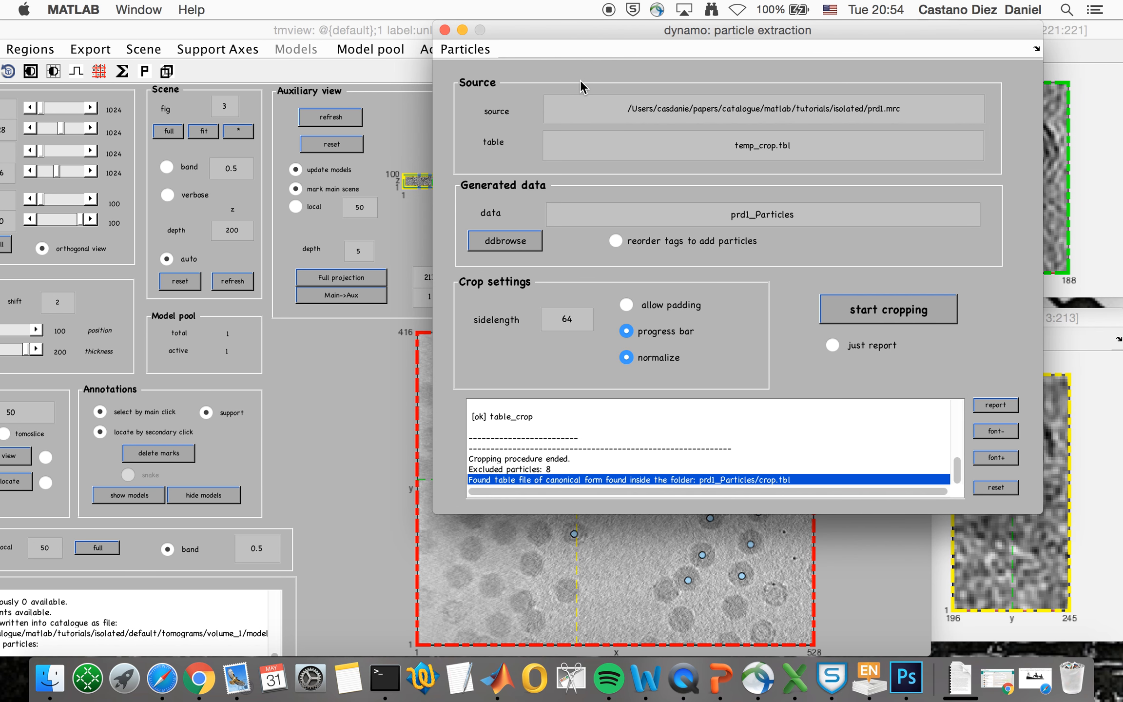
{"action": "left_click", "coordinate": [444, 30]}
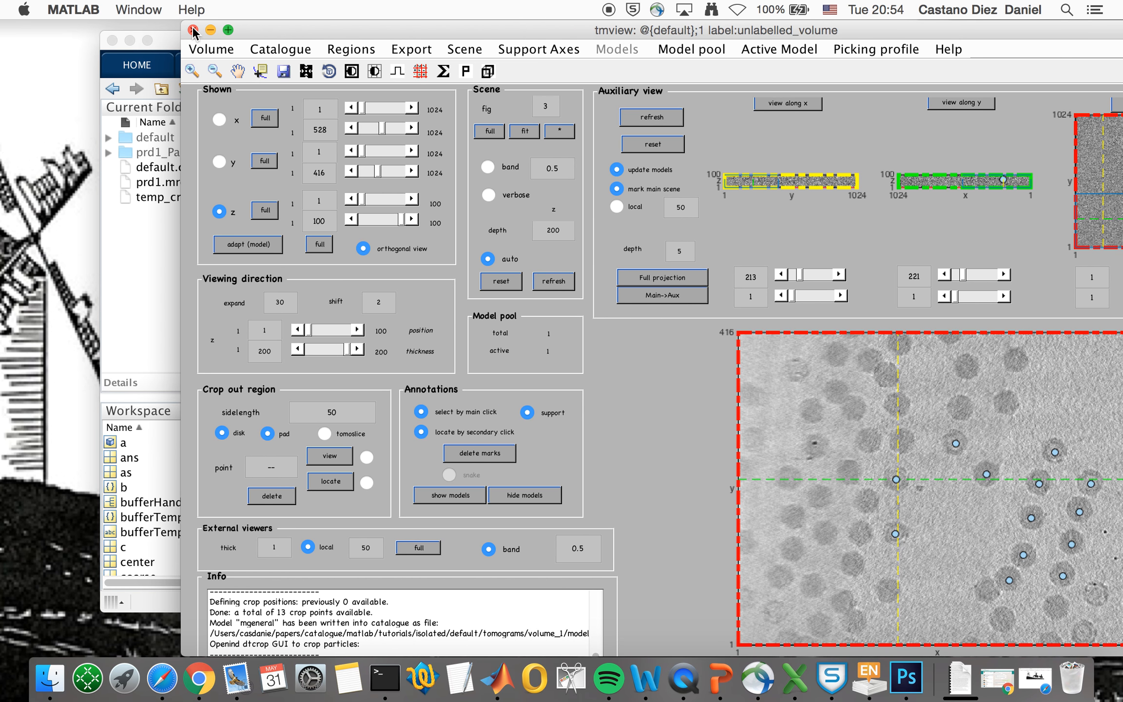
{"action": "left_click", "coordinate": [193, 30]}
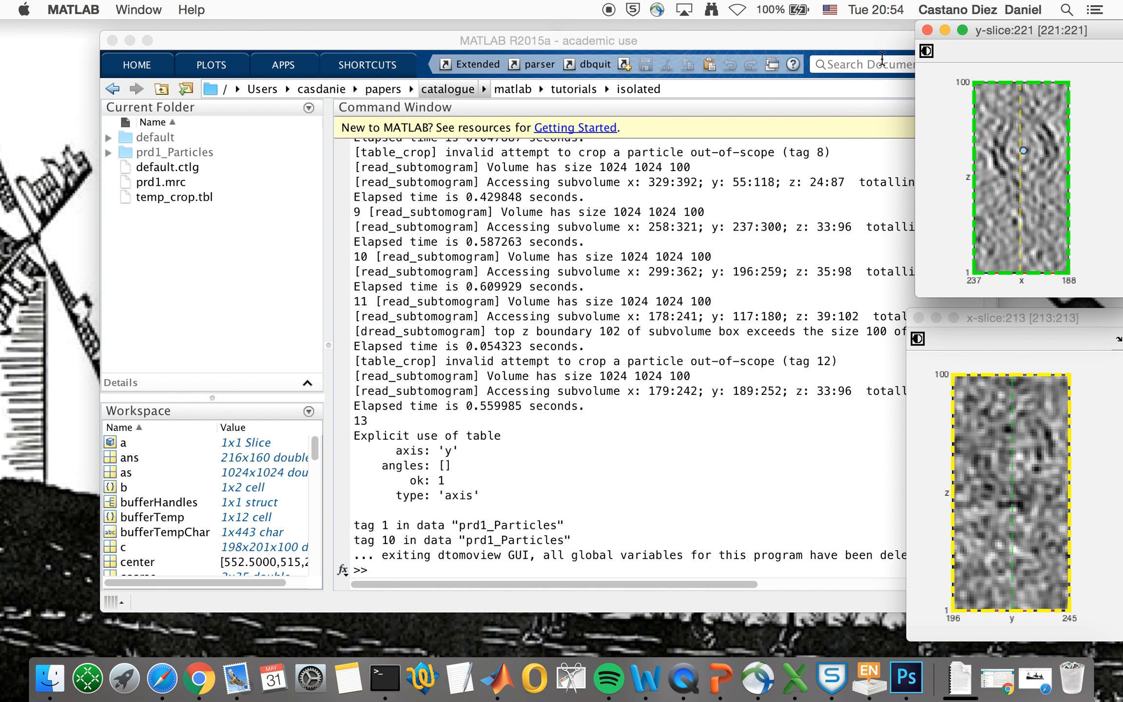
Run mbsys.close in the MATLAB Command Window to close the remaining slice windows.
{"action": "left_click", "coordinate": [620, 573]}
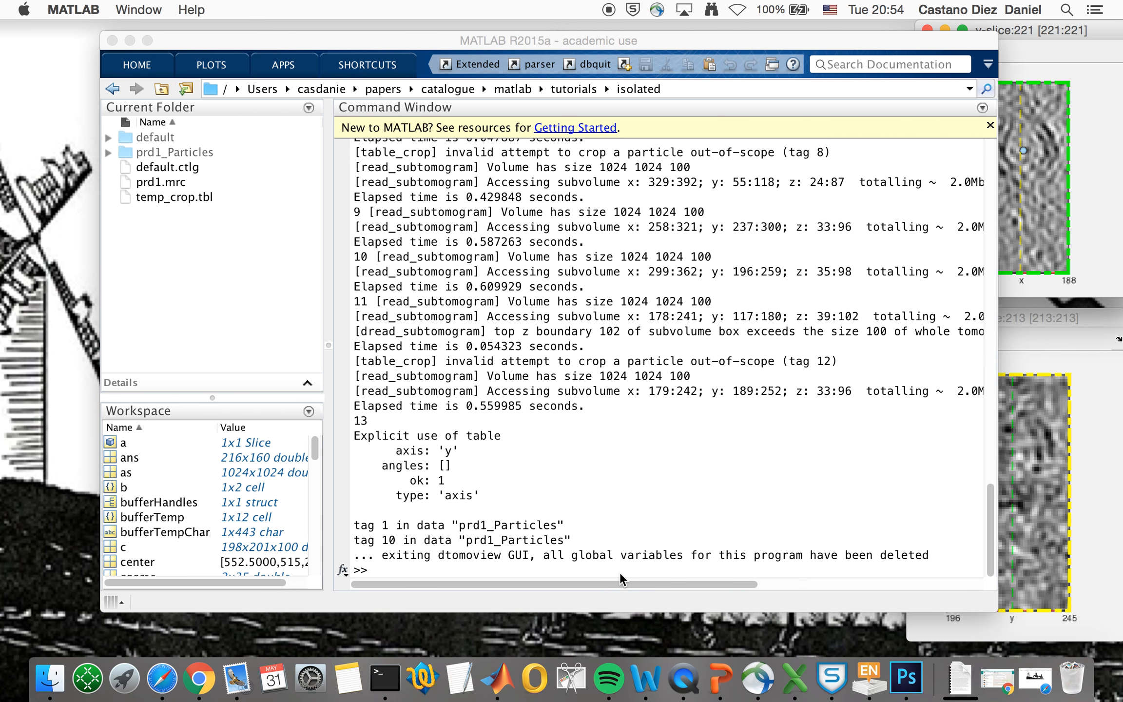
{"action": "type", "text": "mbsys.close"}
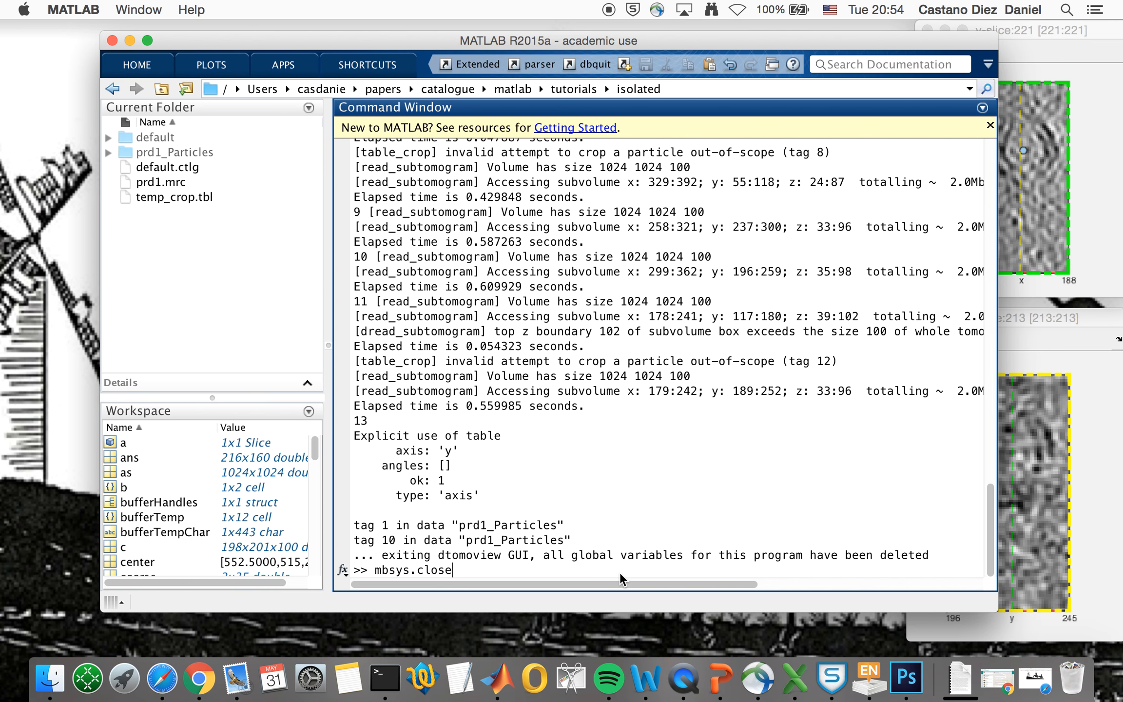
{"action": "key", "text": "Return"}
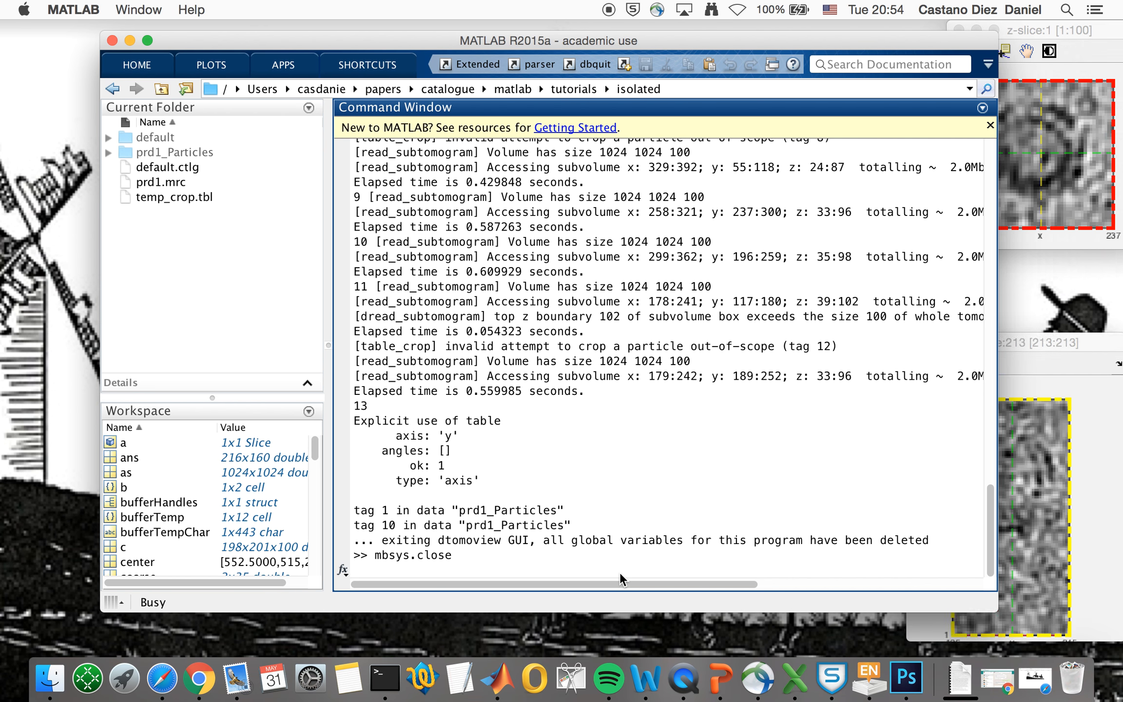
List the current folder with ls and examine the prd1.mrc, prd1_Particles and default.ctlg entries.
{"action": "type", "text": "ls"}
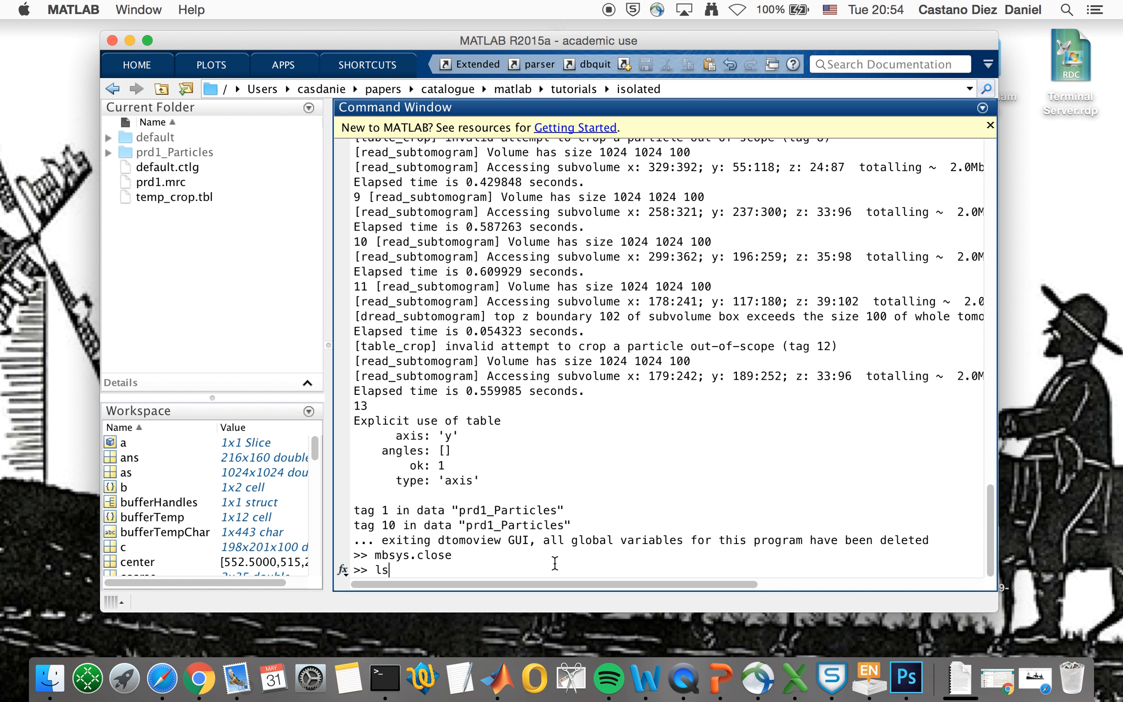
{"action": "key", "text": "Return"}
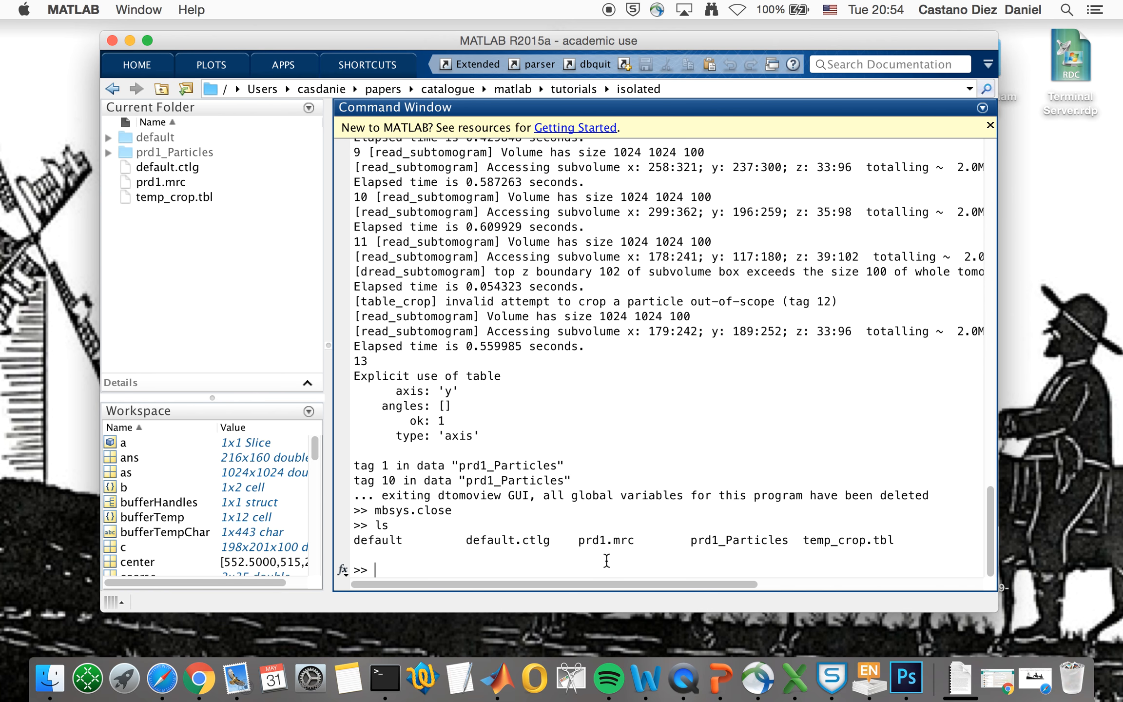
{"action": "left_click_drag", "start_coordinate": [634, 540], "coordinate": [579, 540]}
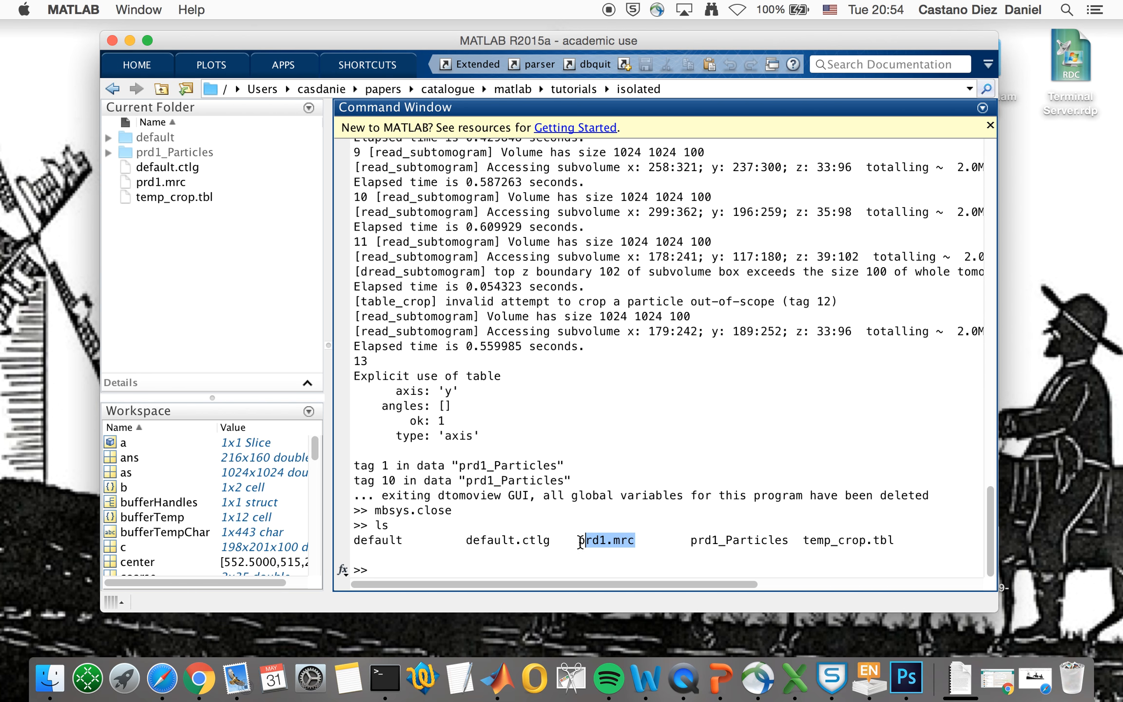
{"action": "left_click", "coordinate": [753, 540]}
{"action": "double_click", "coordinate": [753, 540]}
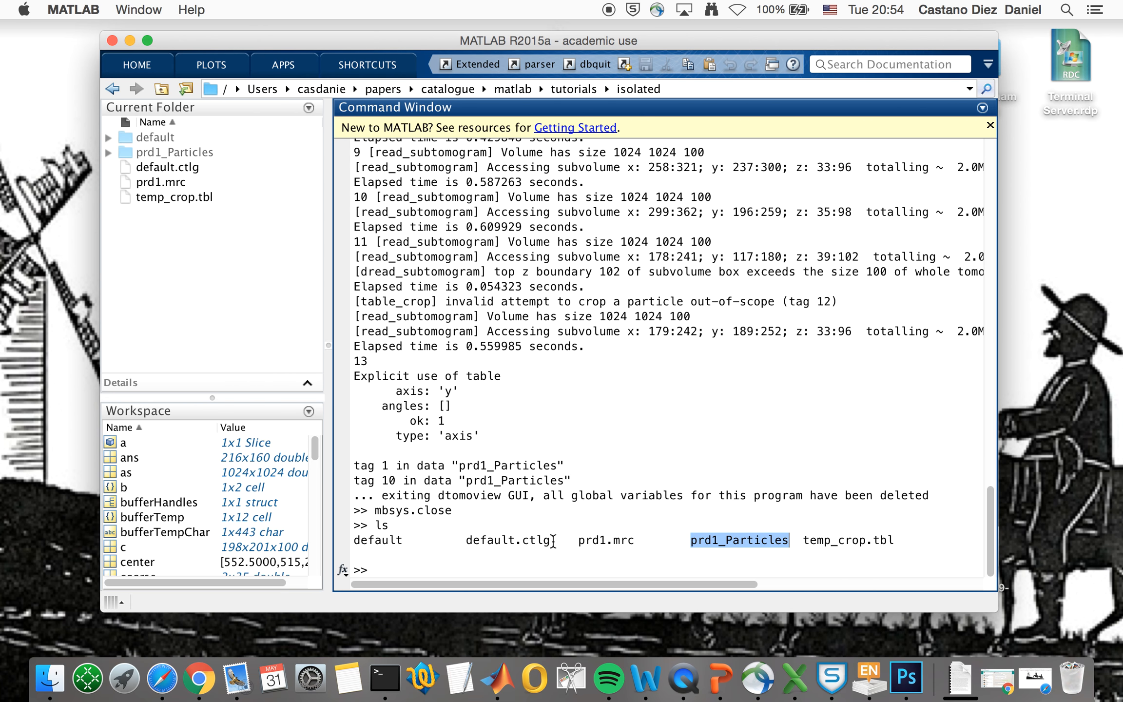
{"action": "left_click_drag", "start_coordinate": [579, 540], "coordinate": [465, 540]}
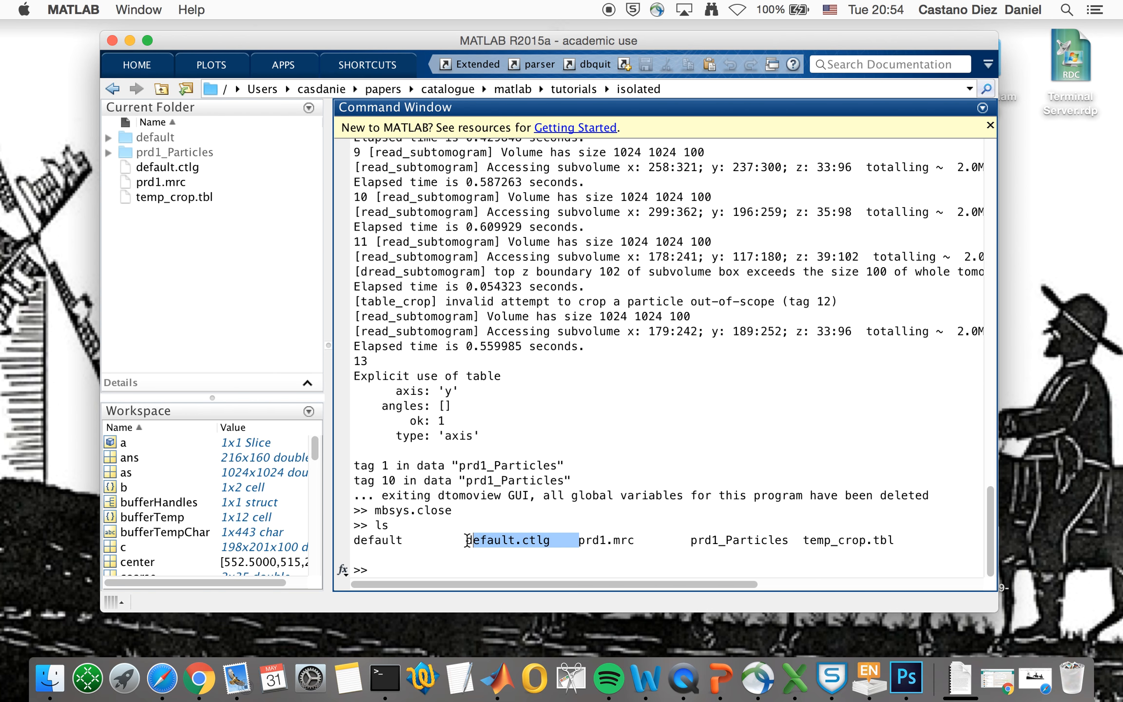
Open the default catalogue in the catalogue manager by running dcm -c default.
{"action": "type", "text": "dcm "}
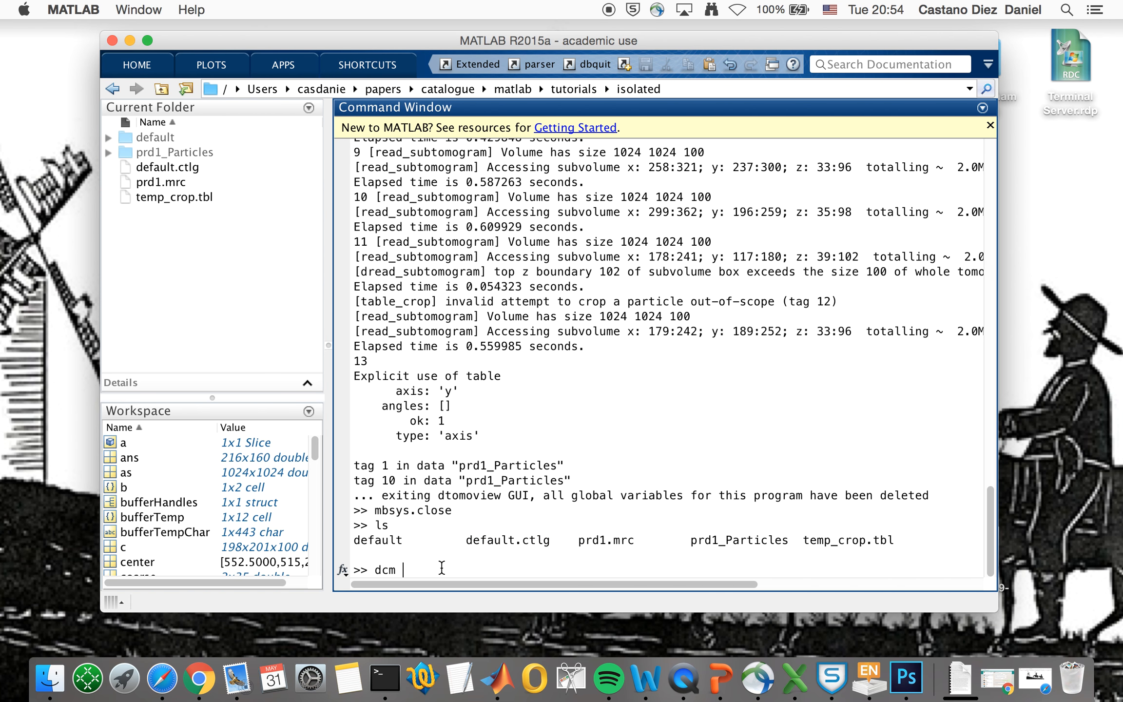
{"action": "type", "text": "-c"}
{"action": "double_click", "coordinate": [384, 540]}
{"action": "type", "text": "default"}
{"action": "key", "text": "Return"}
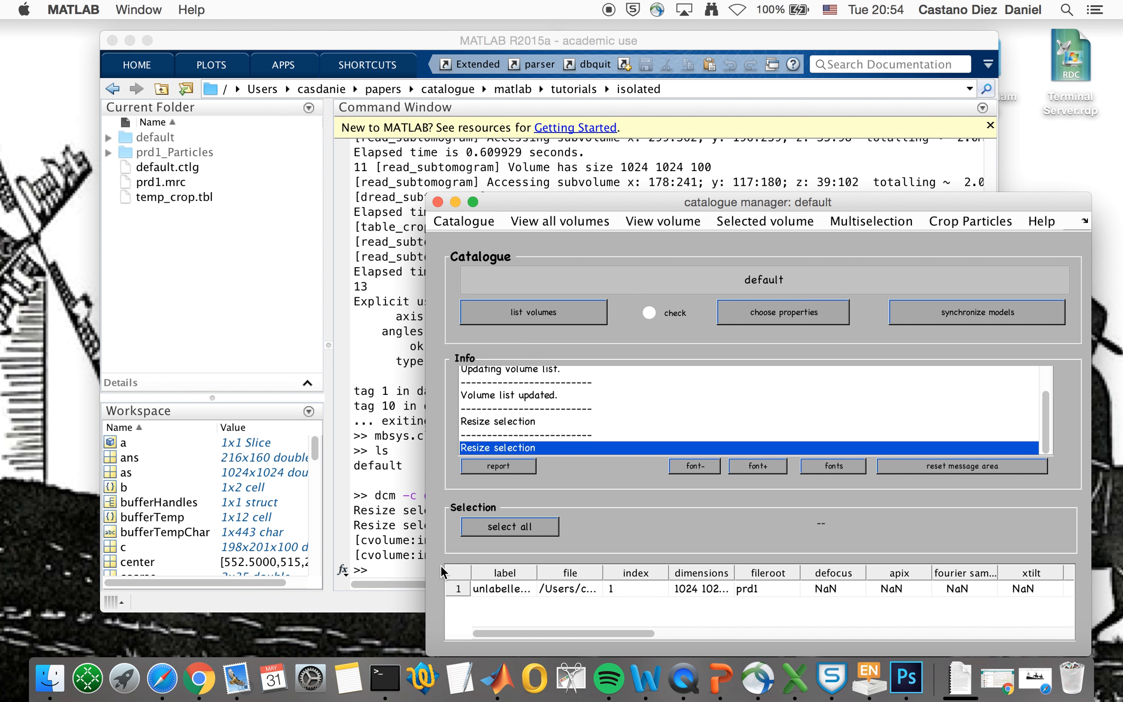
{"action": "left_click_drag", "start_coordinate": [783, 203], "coordinate": [726, 138]}
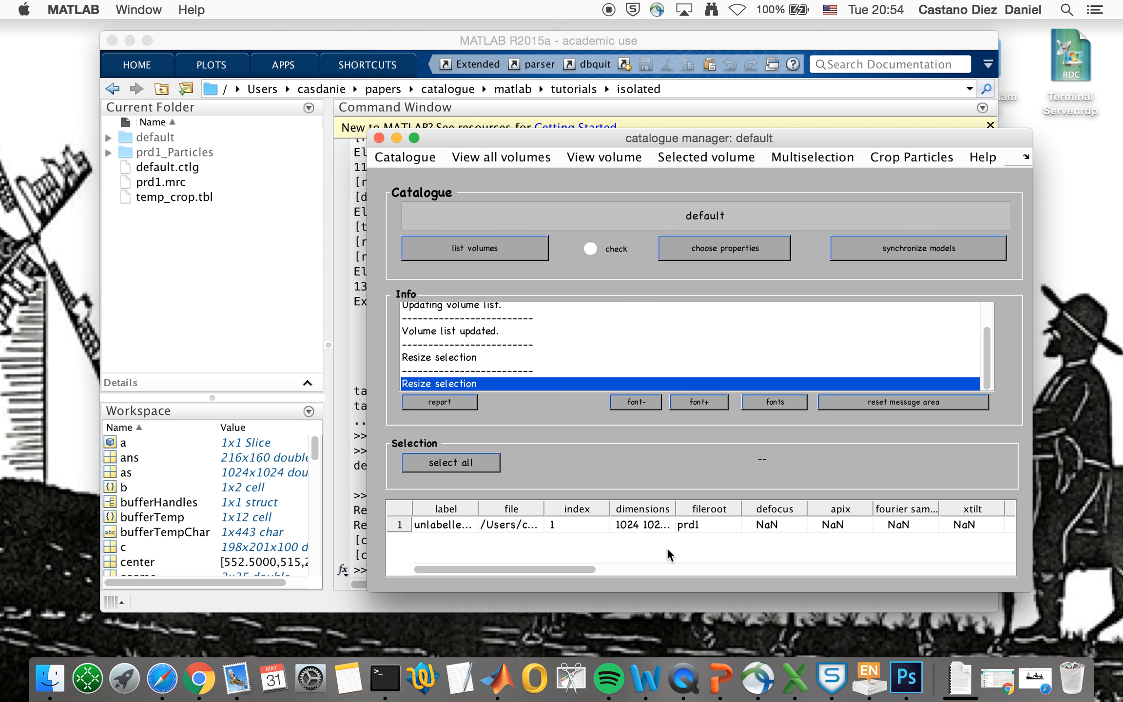
Select the prd1 volume, checking its model files entry in a widened column, and open the Volume List Manager for cropping particles.
{"action": "left_click", "coordinate": [667, 528]}
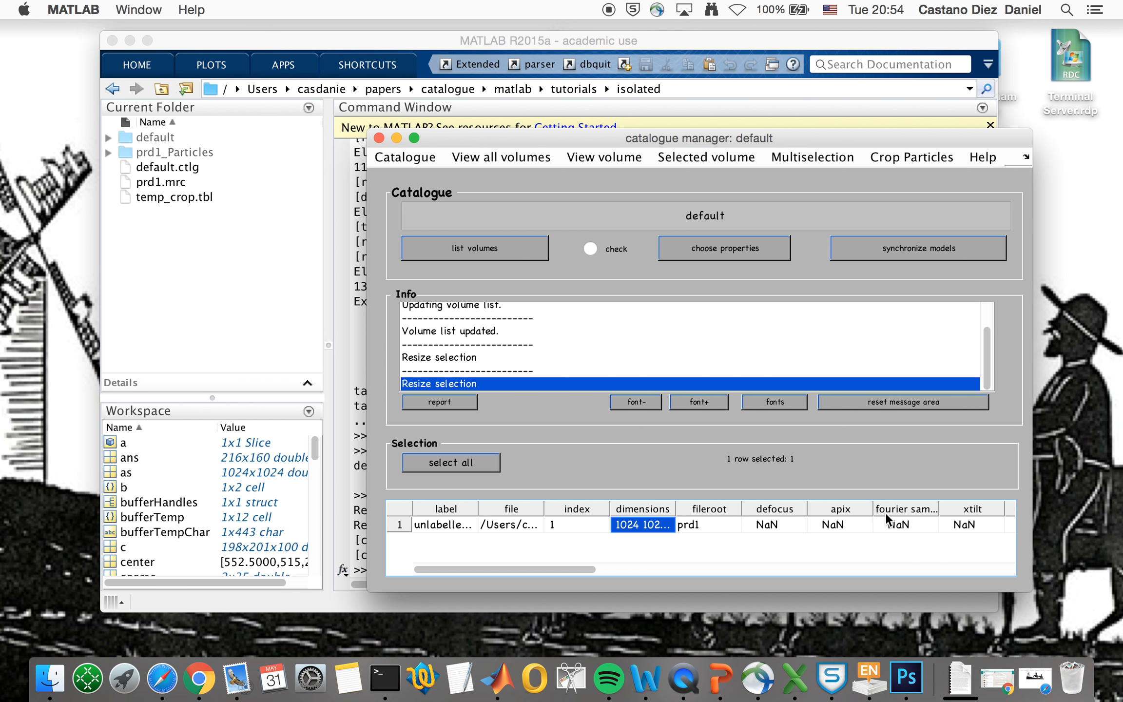
{"action": "left_click_drag", "start_coordinate": [587, 569], "coordinate": [794, 558]}
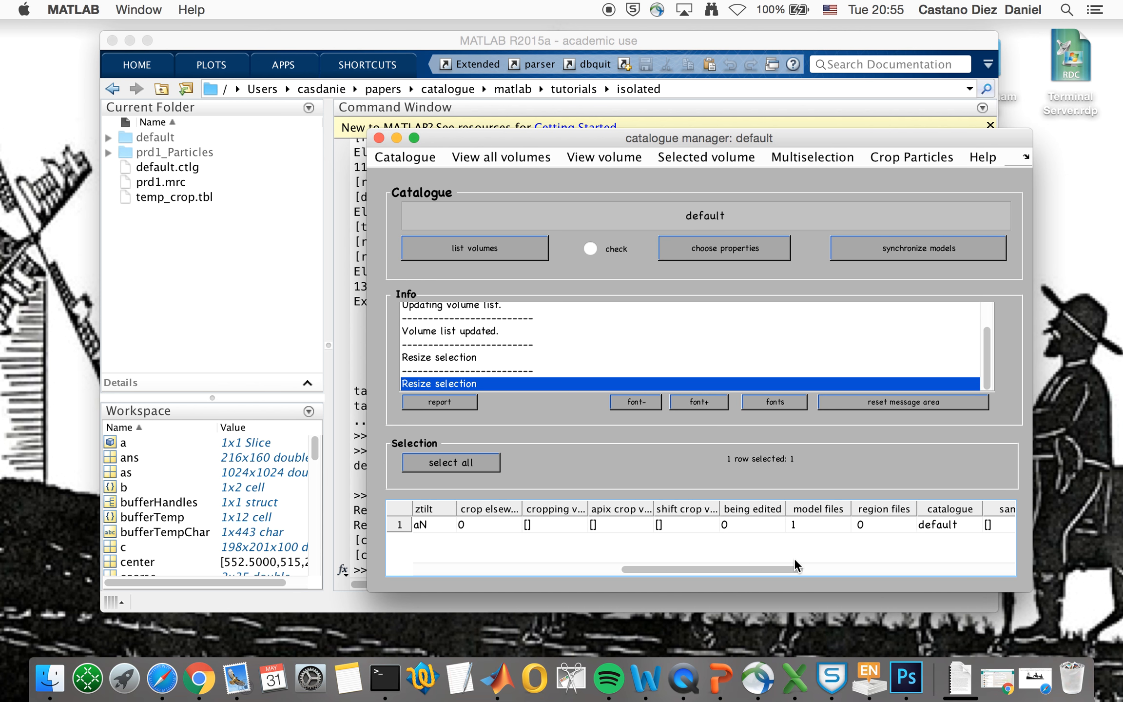
{"action": "left_click_drag", "start_coordinate": [851, 507], "coordinate": [890, 507]}
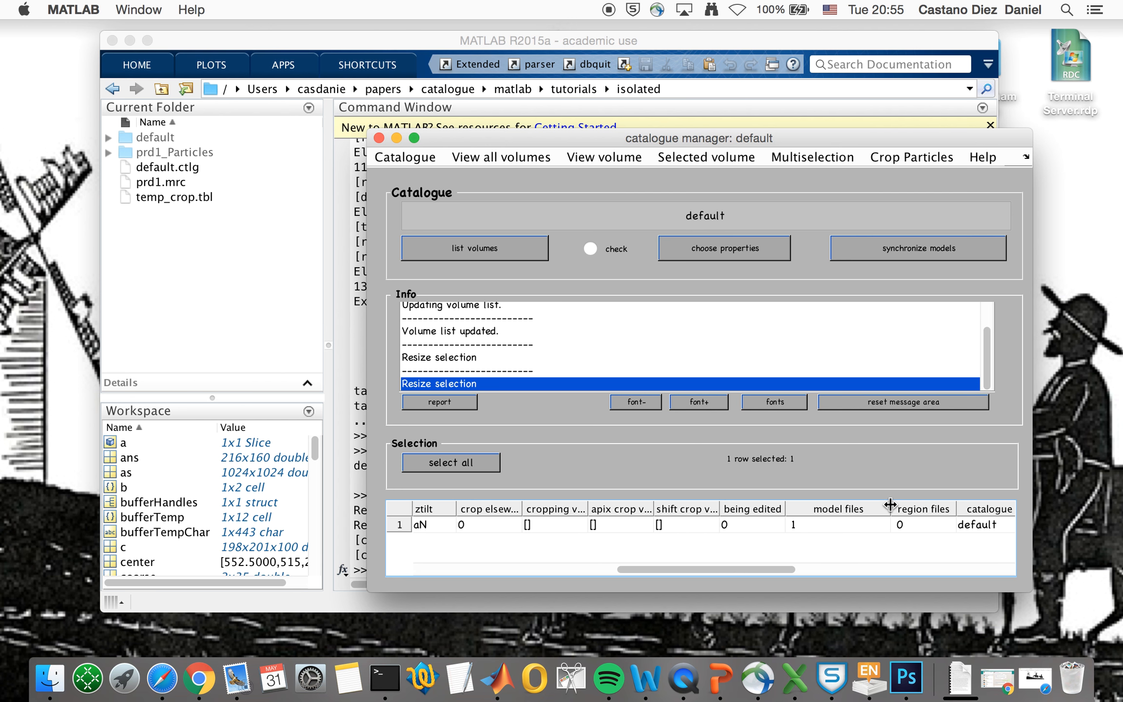
{"action": "left_click", "coordinate": [882, 525]}
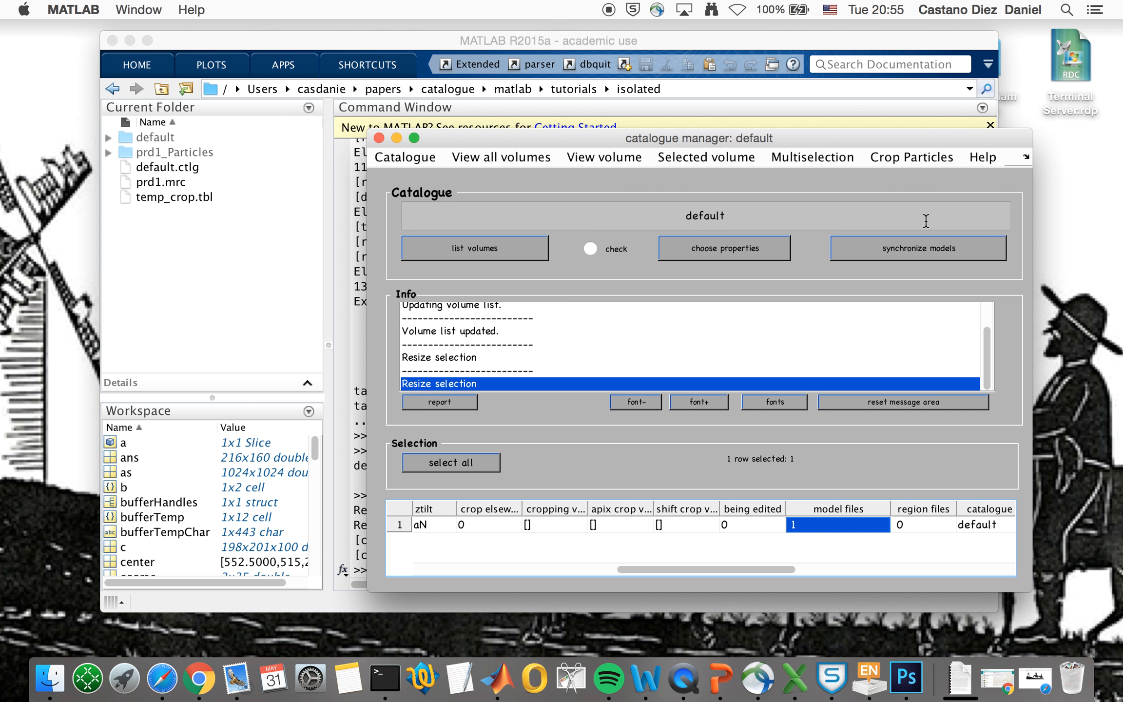
{"action": "left_click", "coordinate": [923, 154]}
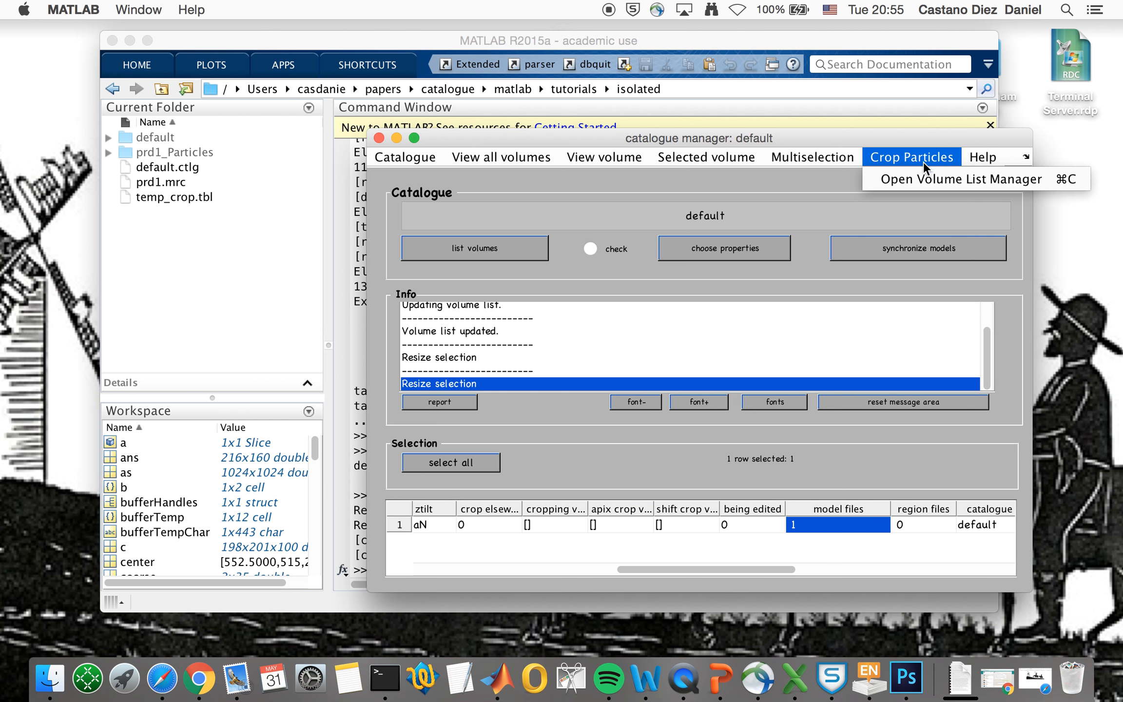
{"action": "left_click", "coordinate": [923, 176]}
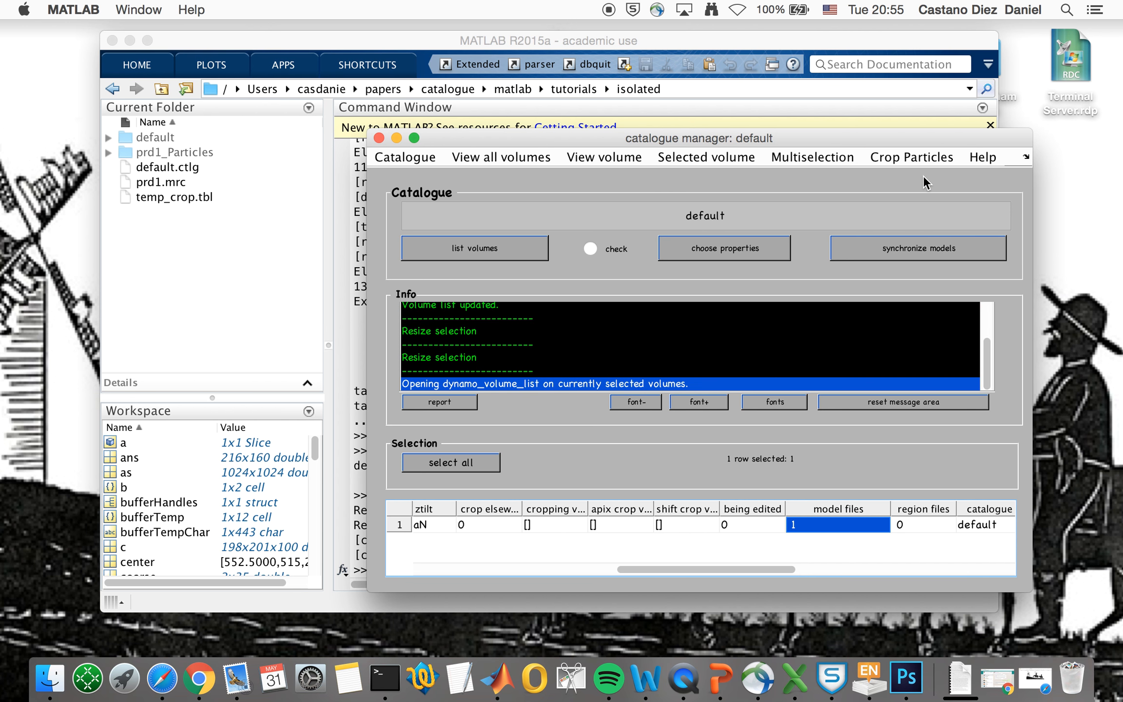